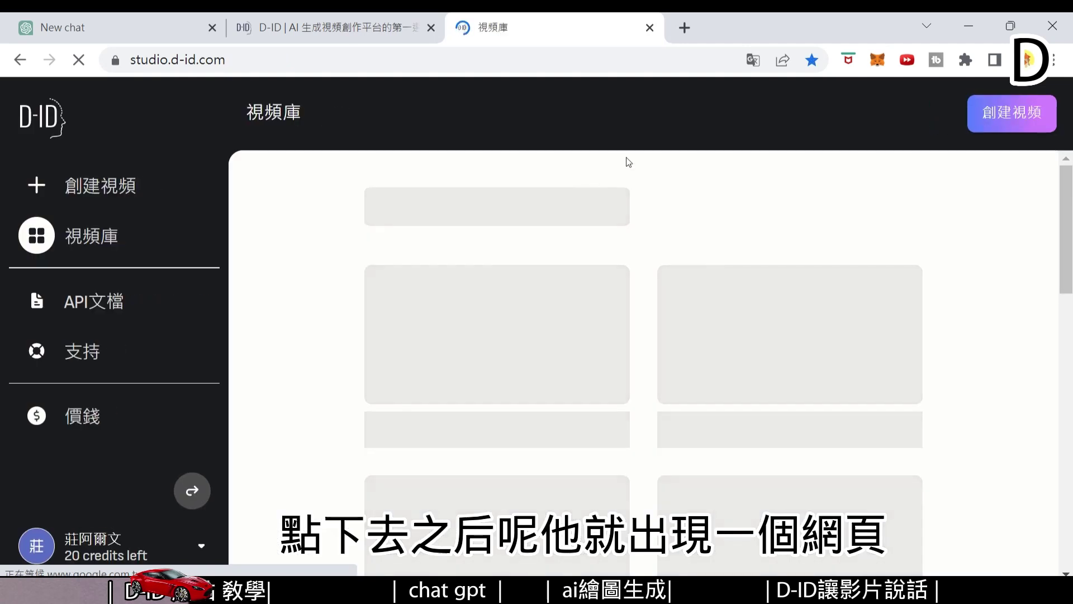
- Clear the saved e-mail on the D-ID login page and sign in with a Google account
{"action": "key", "text": "shift+Tab"}
{"action": "key", "text": "BackSpace"}
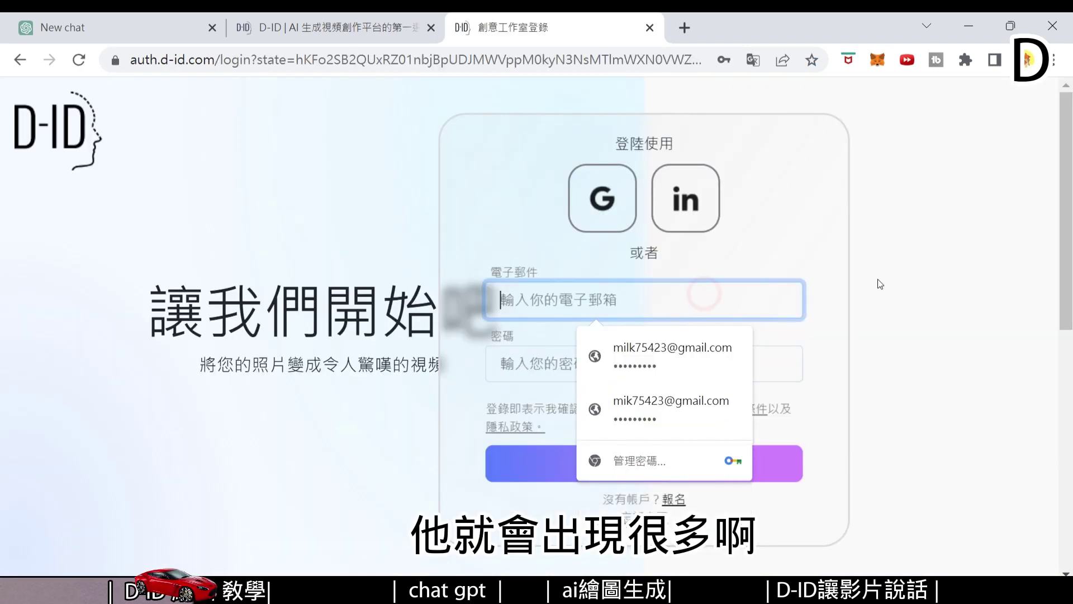
{"action": "left_click", "coordinate": [873, 290]}
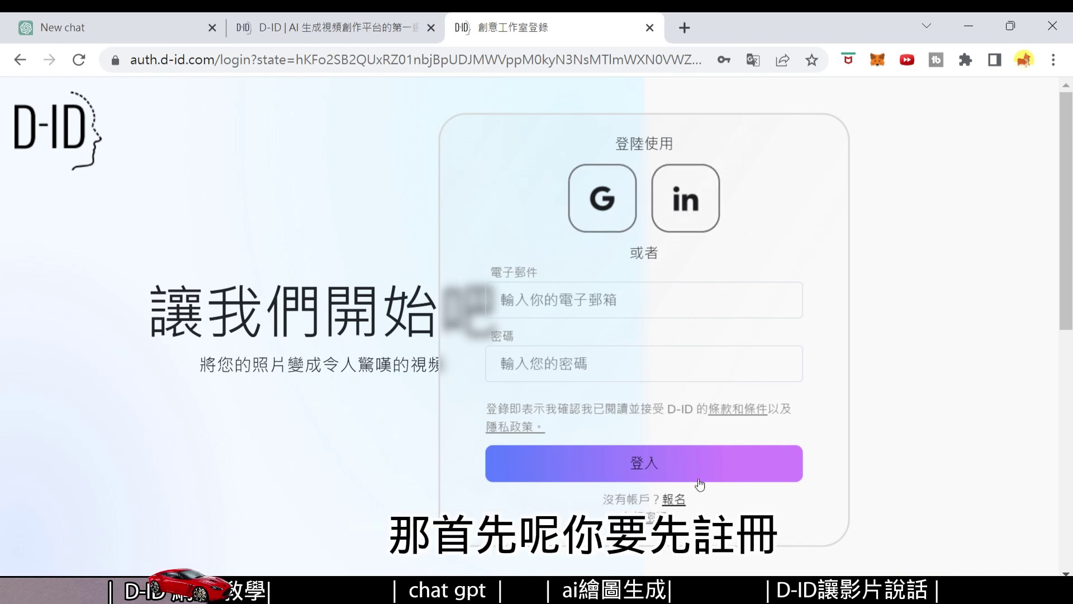
{"action": "left_click", "coordinate": [673, 498]}
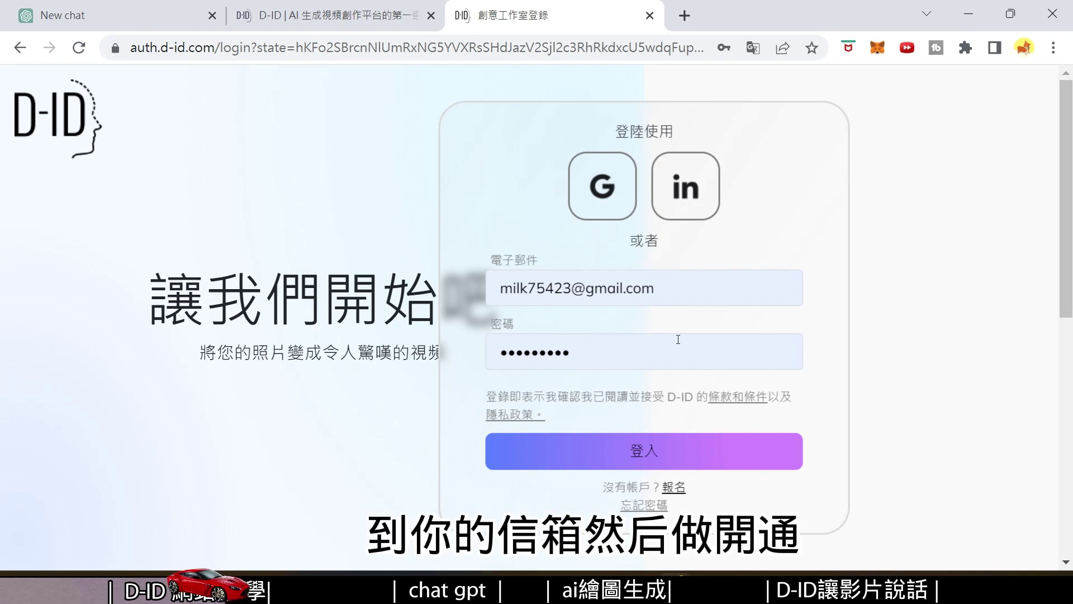
{"action": "left_click", "coordinate": [601, 186]}
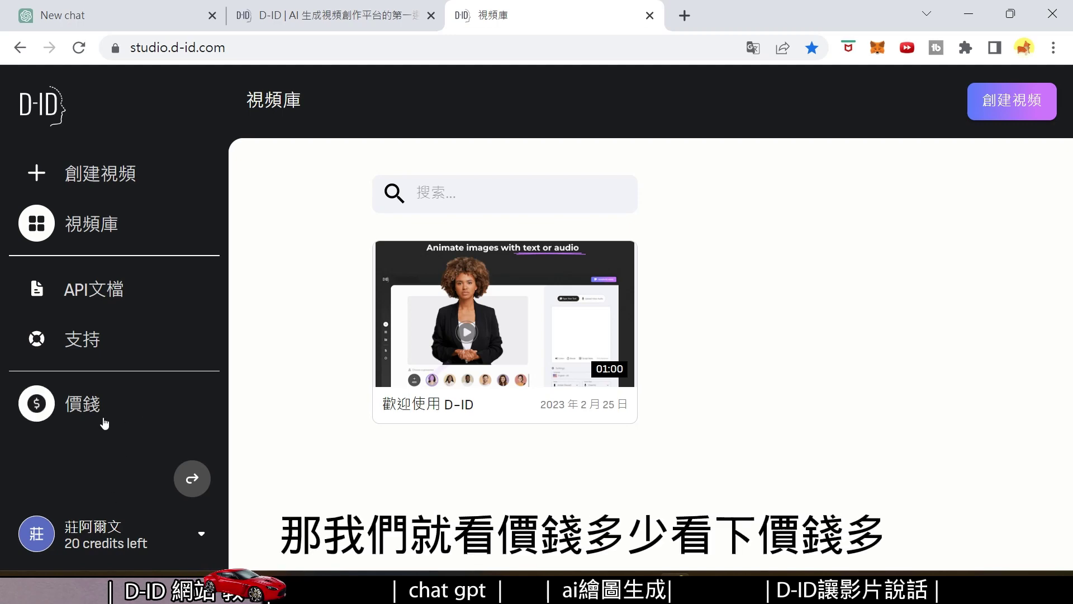
- Translate the D-ID pricing page into Traditional Chinese, then start the 免費試用 free trial
{"action": "left_click", "coordinate": [83, 405]}
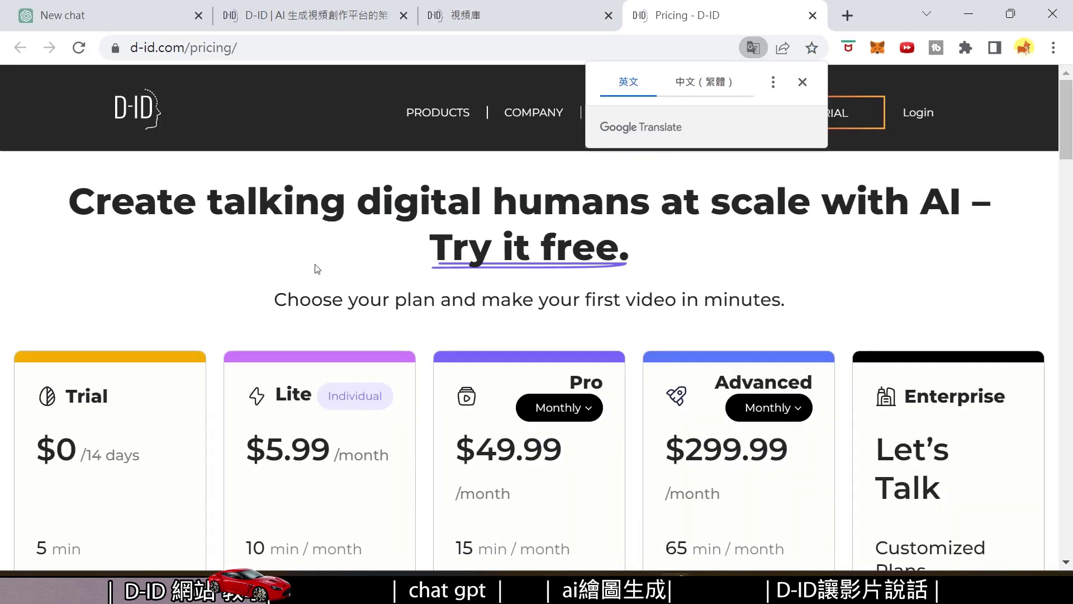
{"action": "right_click", "coordinate": [221, 287]}
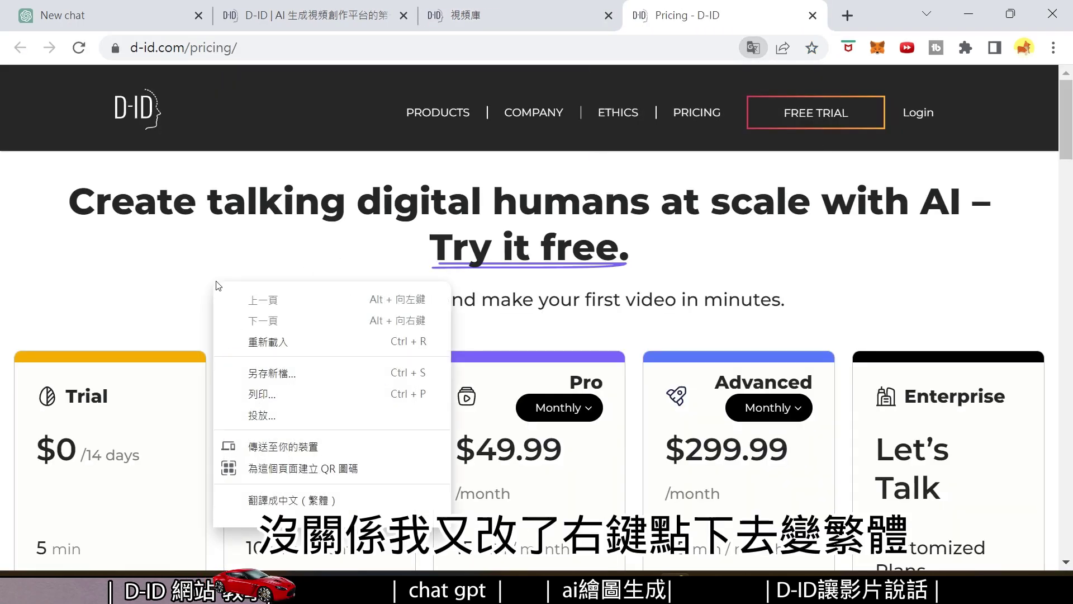
{"action": "right_click", "coordinate": [337, 109]}
{"action": "right_click", "coordinate": [337, 109]}
{"action": "left_click", "coordinate": [398, 327]}
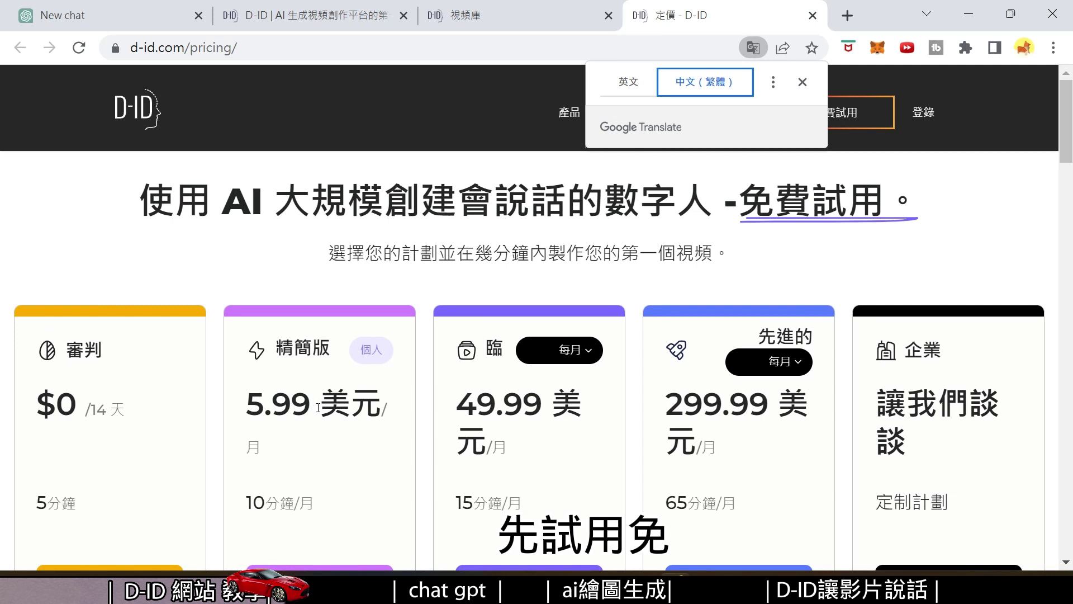
{"action": "left_click_drag", "start_coordinate": [251, 202], "coordinate": [263, 201]}
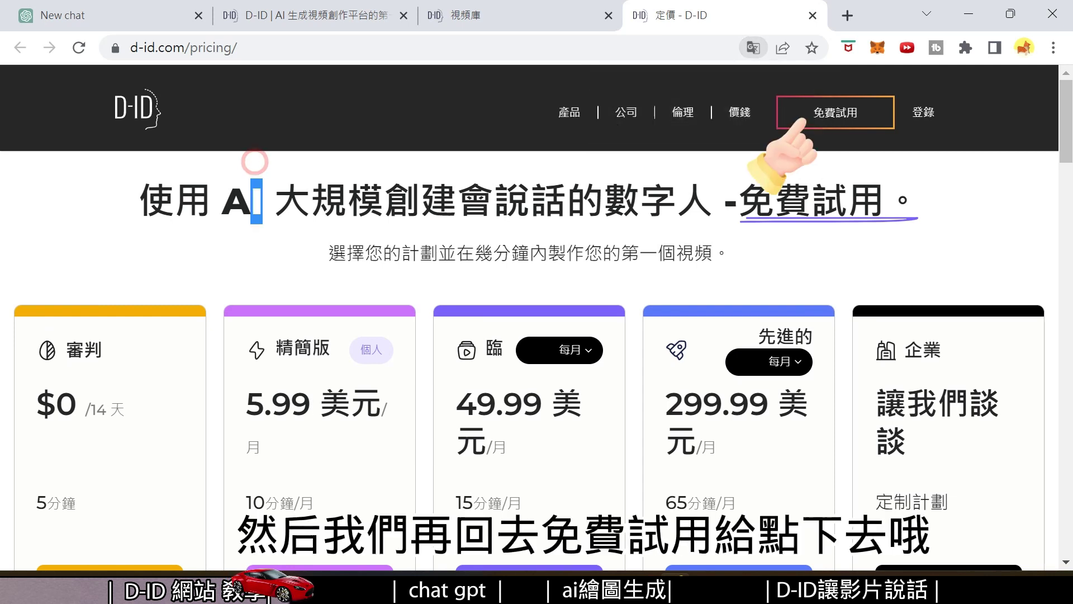
{"action": "left_click", "coordinate": [833, 133]}
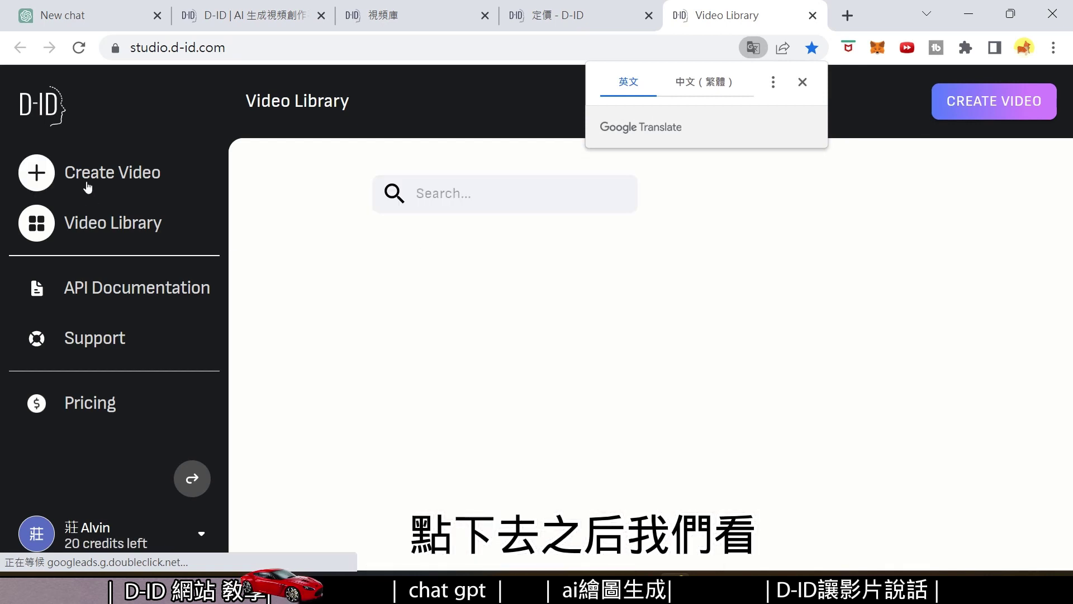
- Create a new video and set its script language to 中文（台灣普通話、繁體）
{"action": "left_click", "coordinate": [36, 177]}
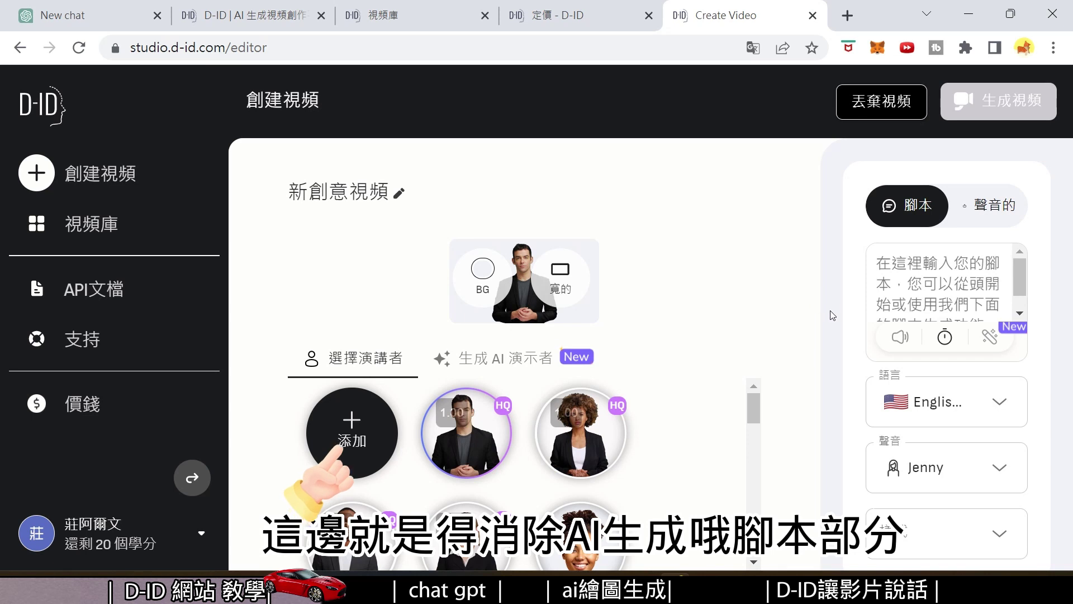
{"action": "left_click", "coordinate": [1000, 402]}
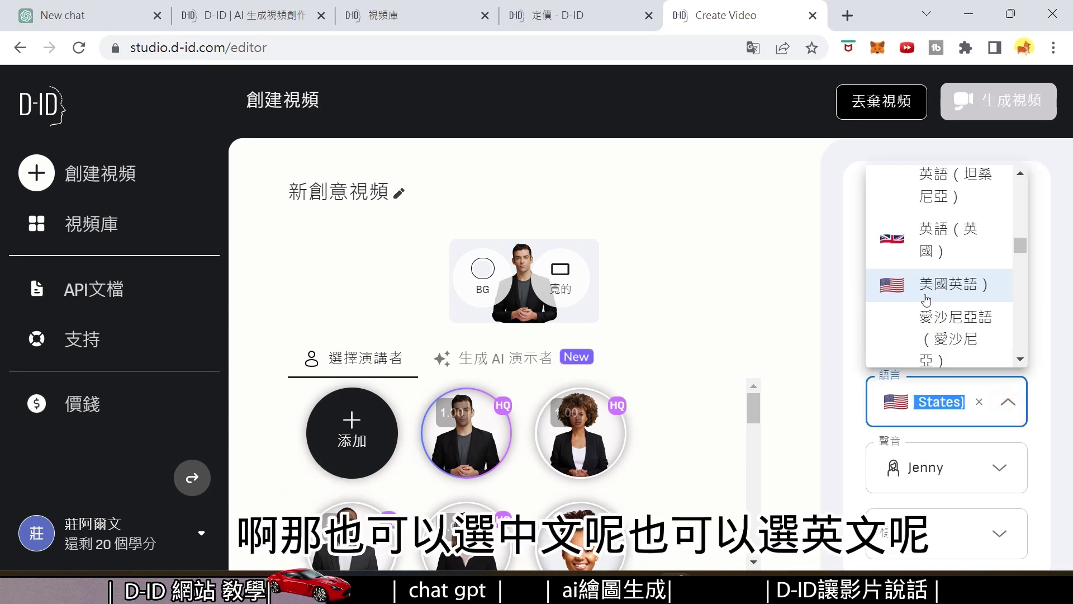
{"action": "scroll", "coordinate": [928, 311], "scroll_direction": "up", "scroll_amount": 1}
{"action": "scroll", "coordinate": [928, 310], "scroll_direction": "down", "scroll_amount": 3}
{"action": "scroll", "coordinate": [939, 302], "scroll_direction": "up", "scroll_amount": 8}
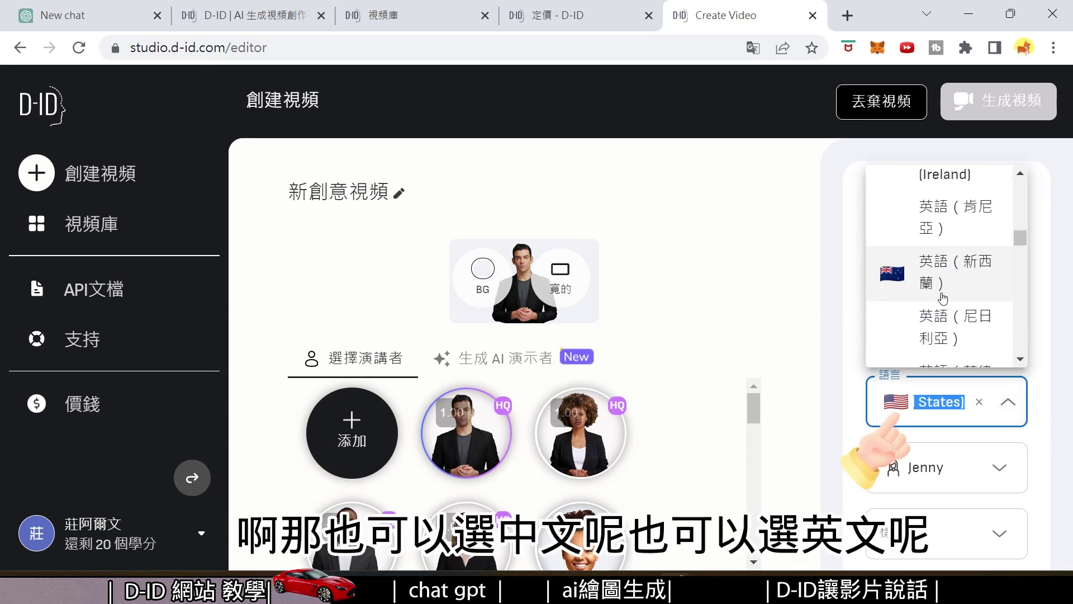
{"action": "scroll", "coordinate": [944, 293], "scroll_direction": "up", "scroll_amount": 6}
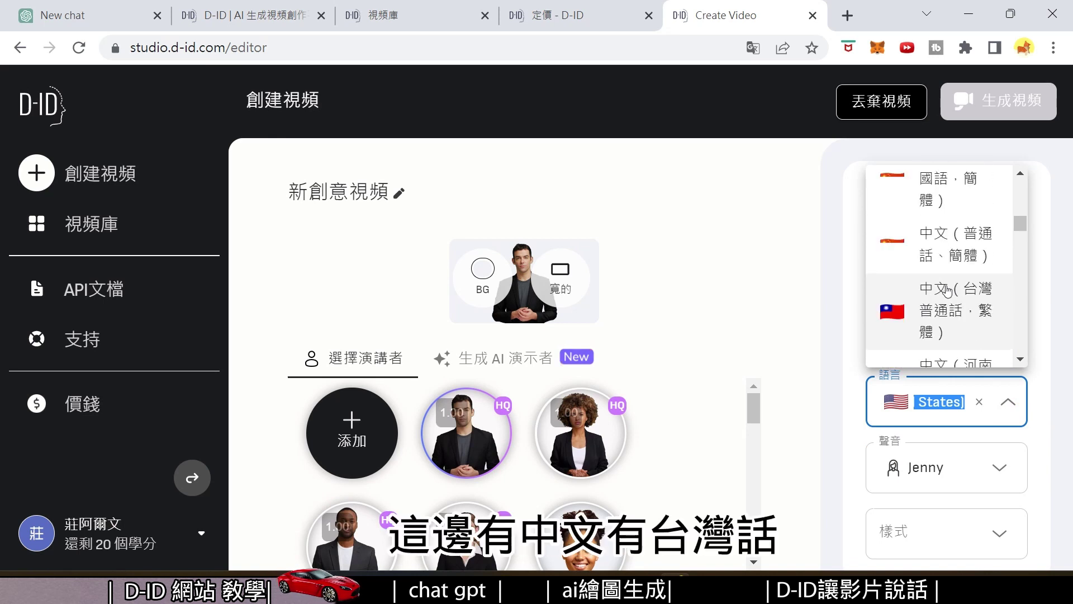
{"action": "left_click", "coordinate": [972, 309]}
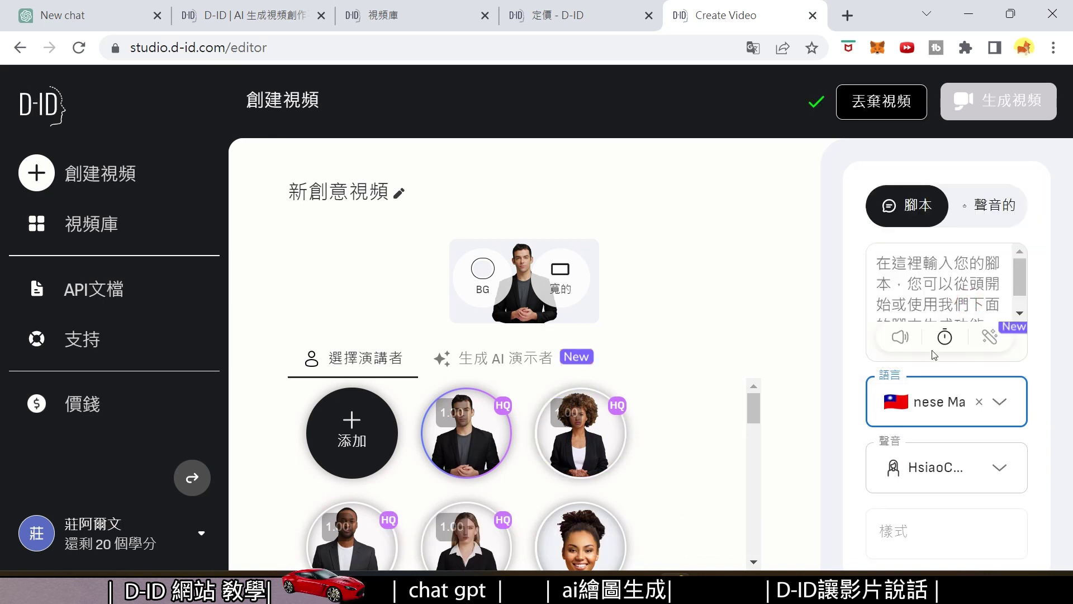
- Choose the 小宇 voice, paste the Chinese script into the script box, and preview it
{"action": "left_click", "coordinate": [999, 467]}
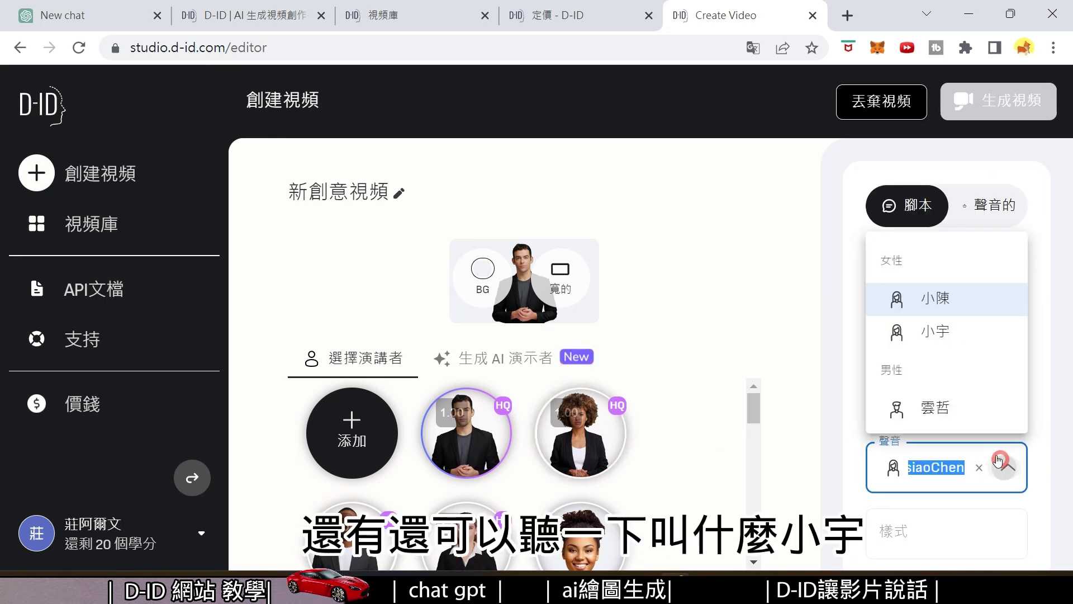
{"action": "left_click", "coordinate": [944, 341]}
{"action": "key", "text": "alt+Tab"}
{"action": "right_click", "coordinate": [912, 262]}
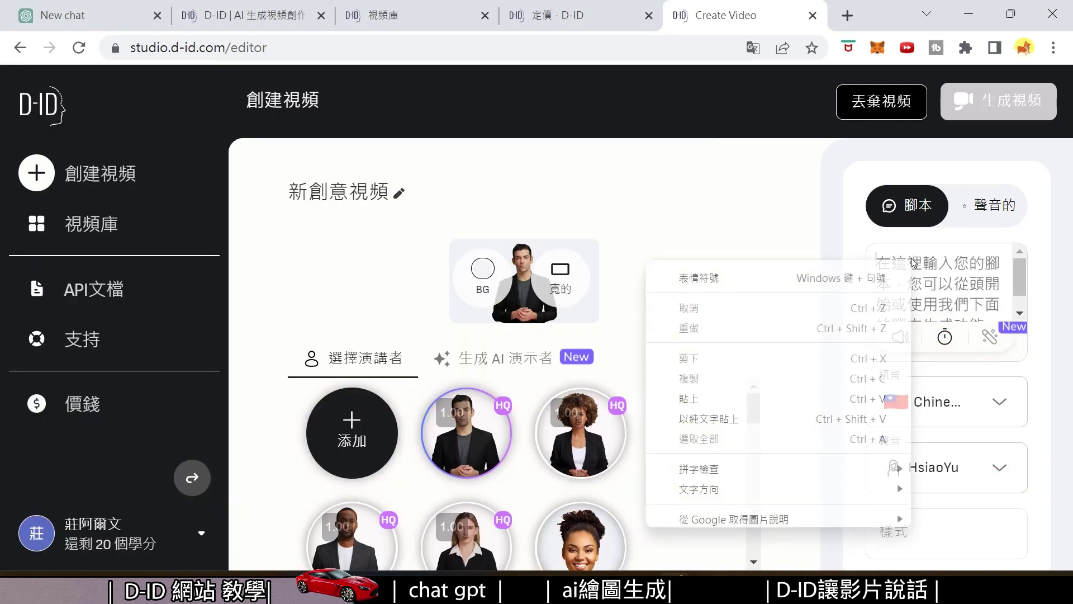
{"action": "left_click", "coordinate": [742, 401]}
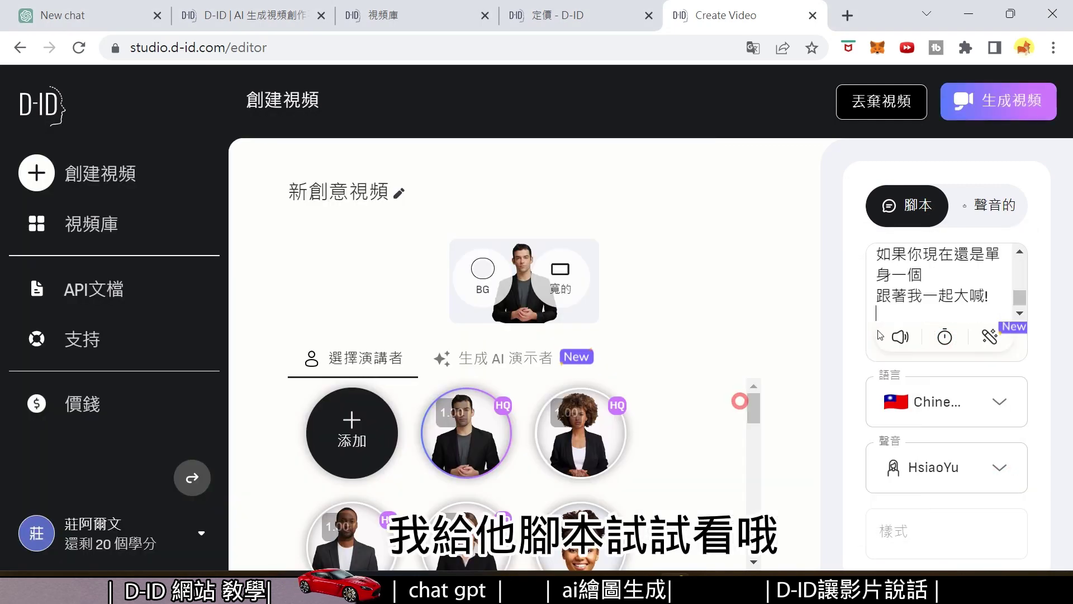
{"action": "left_click", "coordinate": [906, 338]}
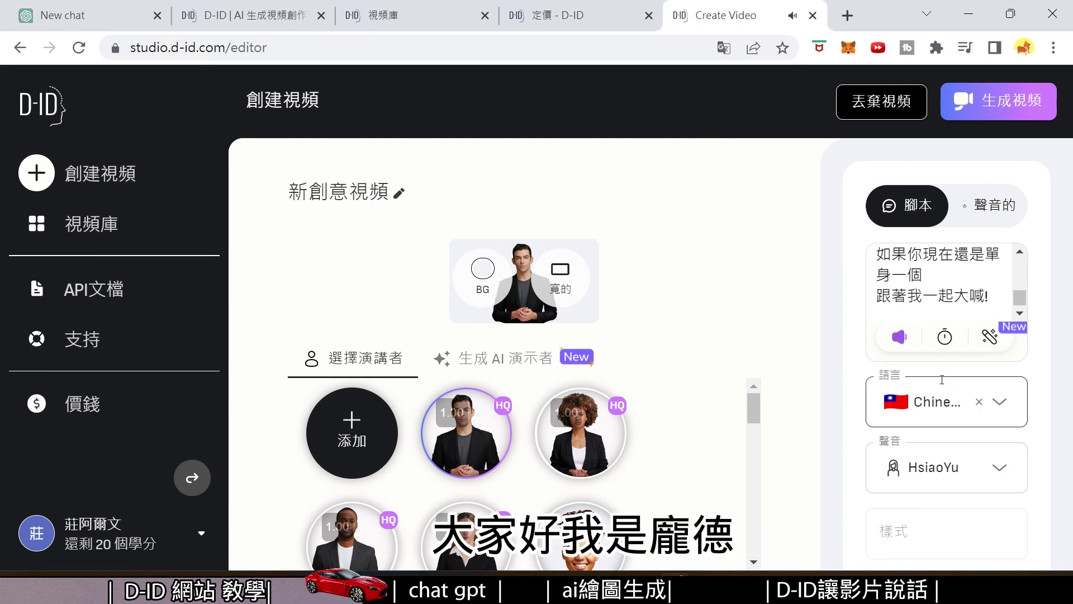
- Switch the voice to 雲哲 (YunJhe), preview the script, then stop the preview
{"action": "left_click", "coordinate": [939, 467]}
{"action": "left_click", "coordinate": [942, 413]}
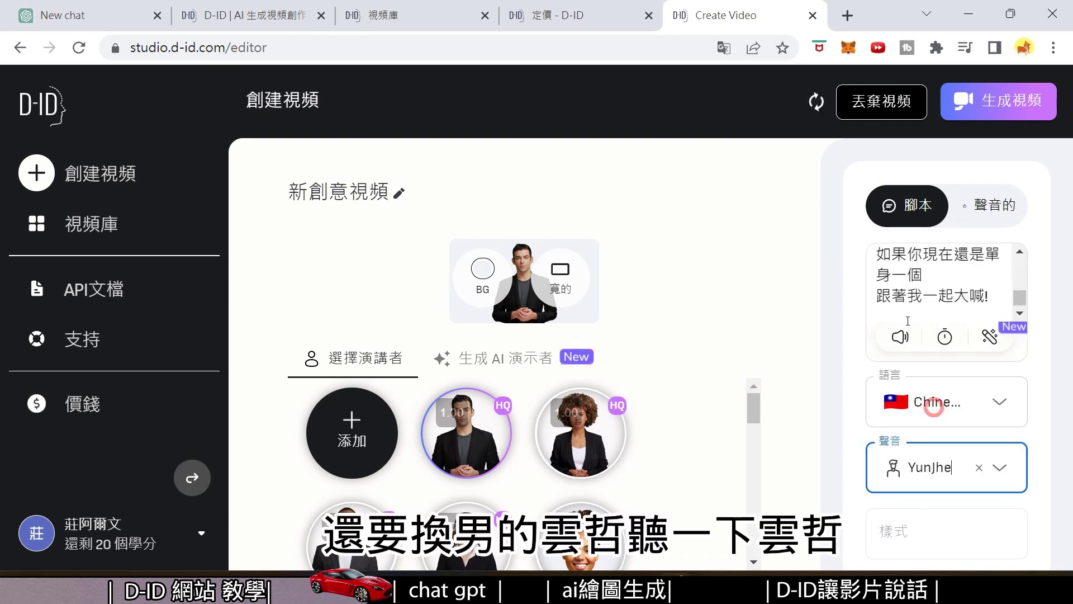
{"action": "left_click", "coordinate": [900, 337]}
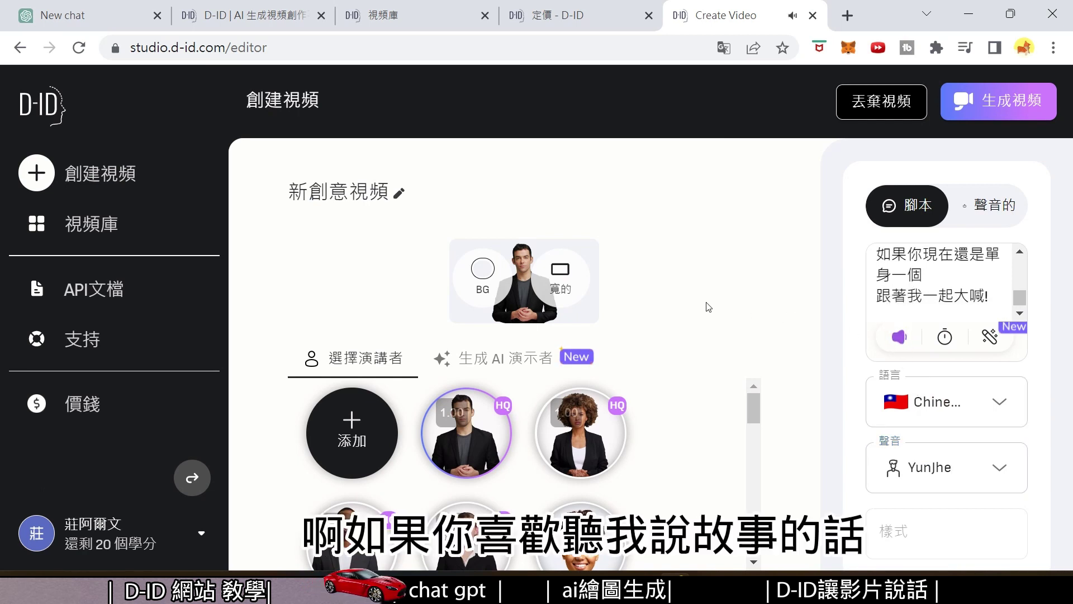
{"action": "left_click", "coordinate": [900, 339]}
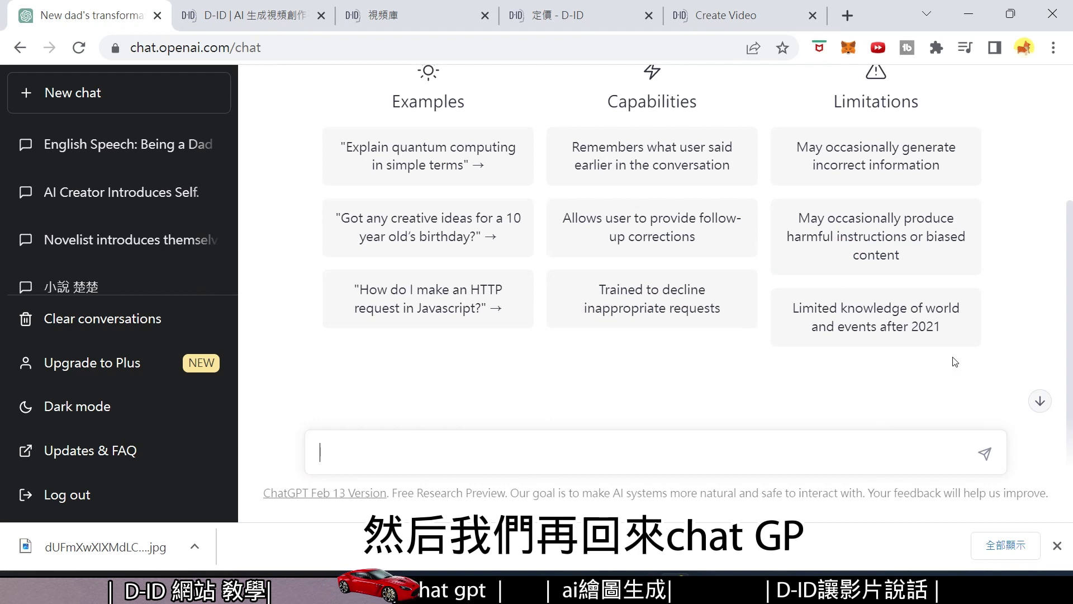
- Finish the ChatGPT prompt requesting an English speech on the 辛苦 of AV work and send it
{"action": "left_click", "coordinate": [443, 462]}
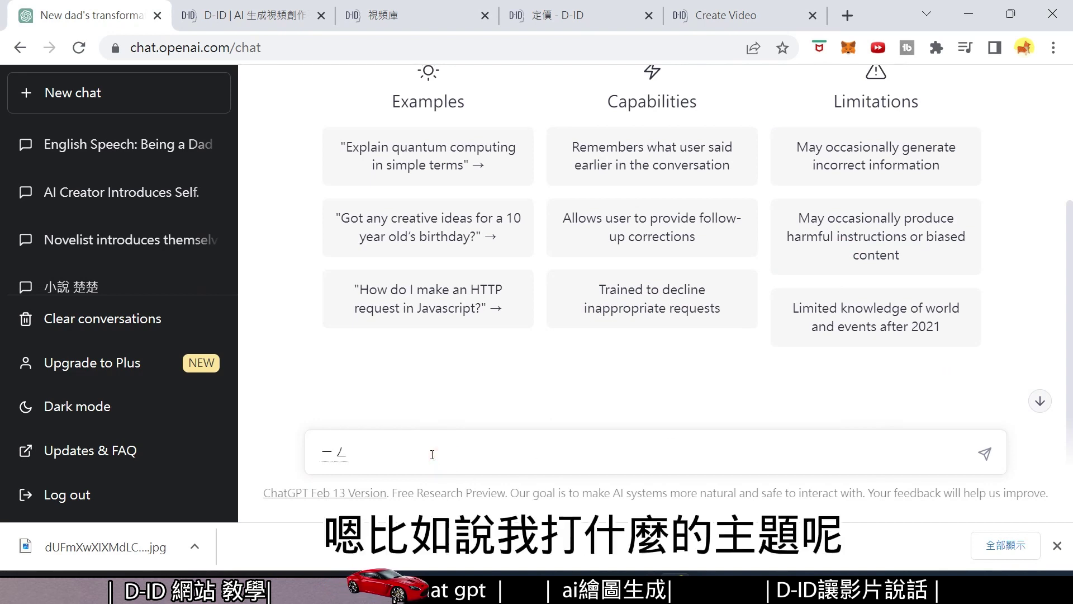
{"action": "type", "text": "ㄧㄥ ㄨˊ"}
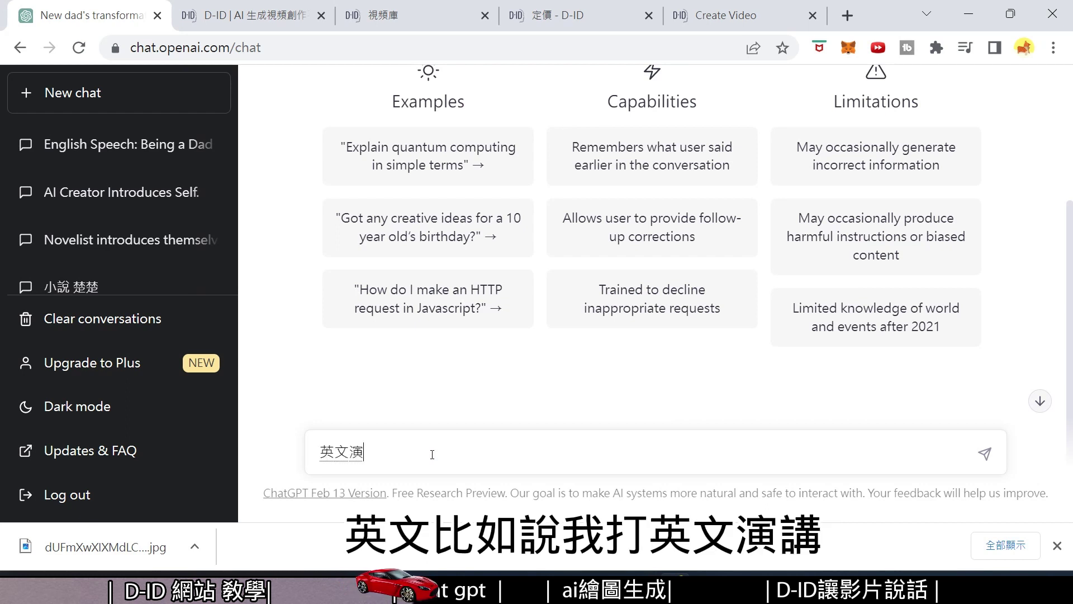
{"action": "type", "text": "a"}
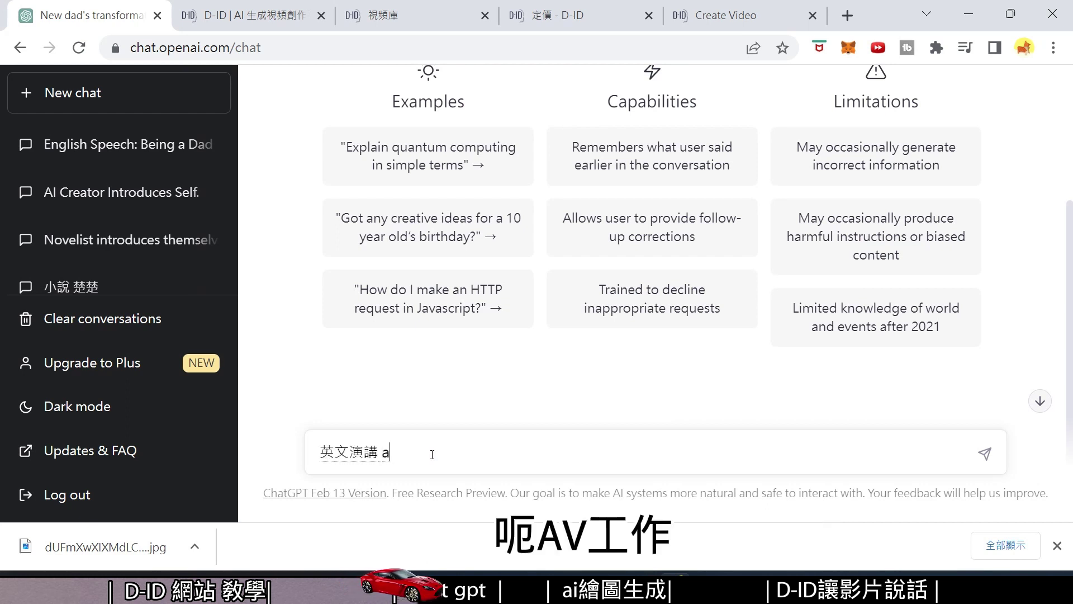
{"action": "type", "text": "ㄛˋ"}
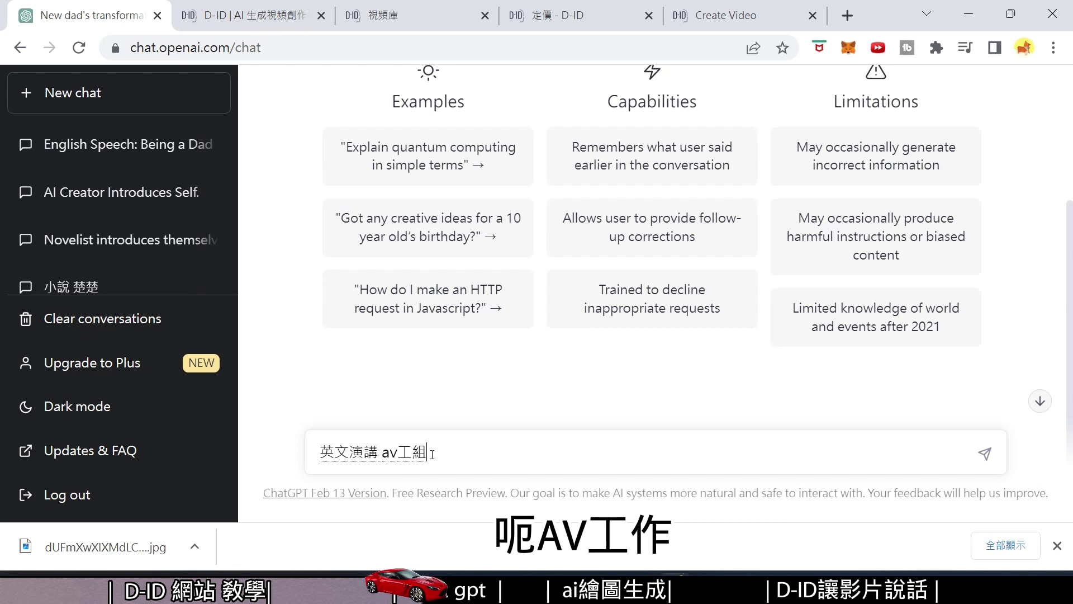
{"action": "type", "text": "辛苦"}
{"action": "key", "text": "Return"}
{"action": "key", "text": "Return"}
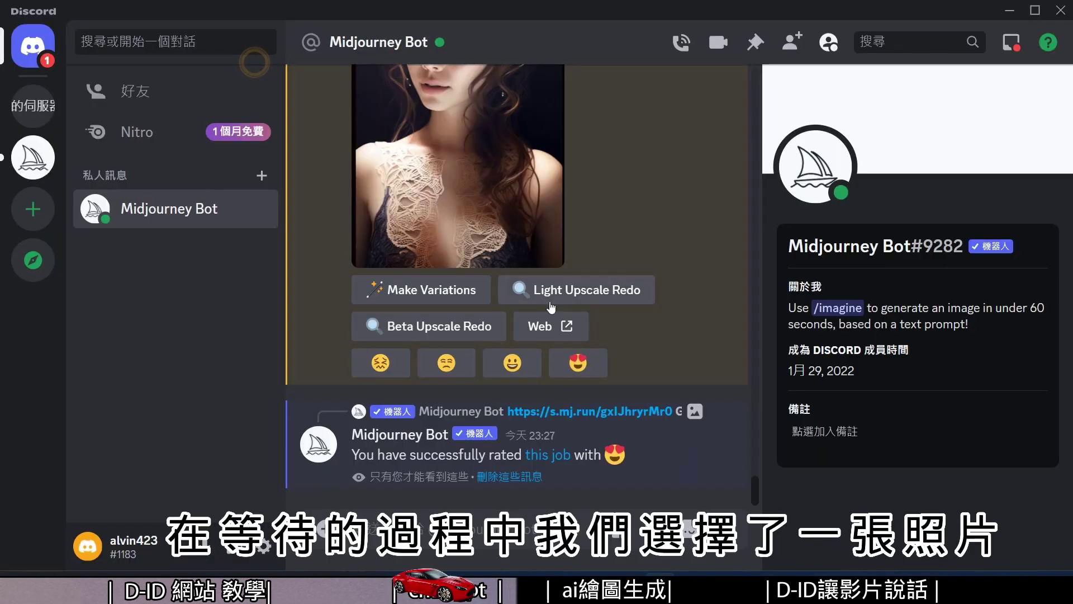
- Upload the girl's photo to the Midjourney Bot chat and send it
{"action": "left_click", "coordinate": [323, 528]}
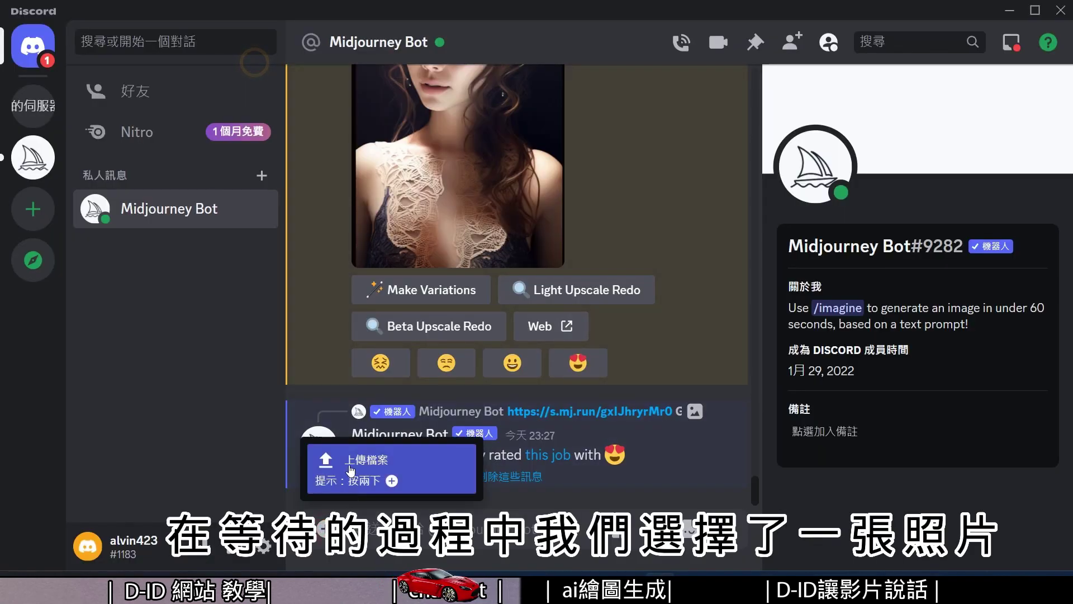
{"action": "left_click", "coordinate": [348, 463]}
{"action": "scroll", "coordinate": [526, 124], "scroll_direction": "down", "scroll_amount": 10}
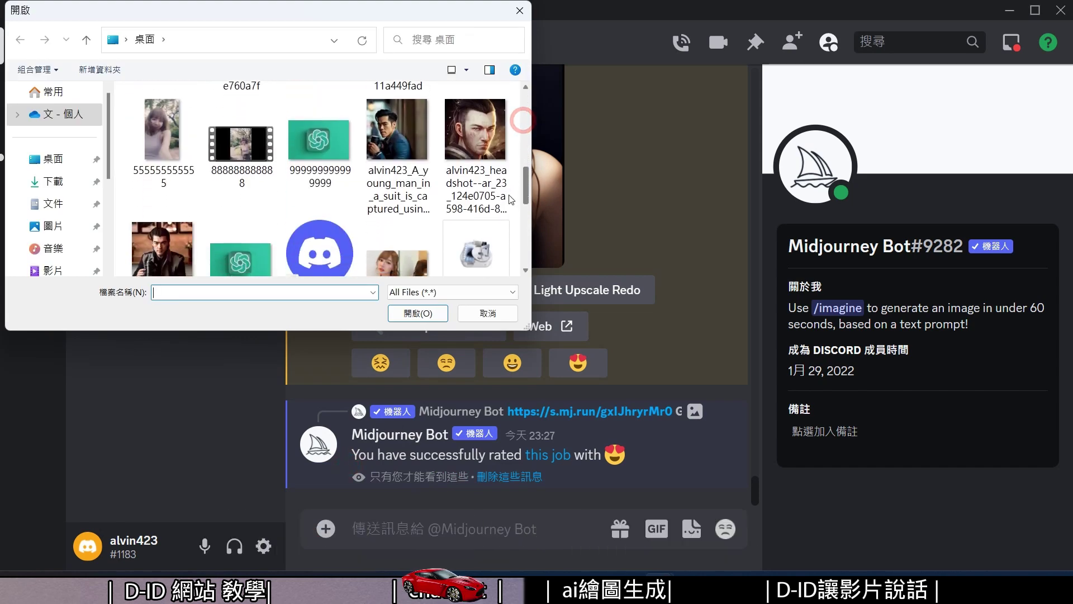
{"action": "double_click", "coordinate": [163, 218]}
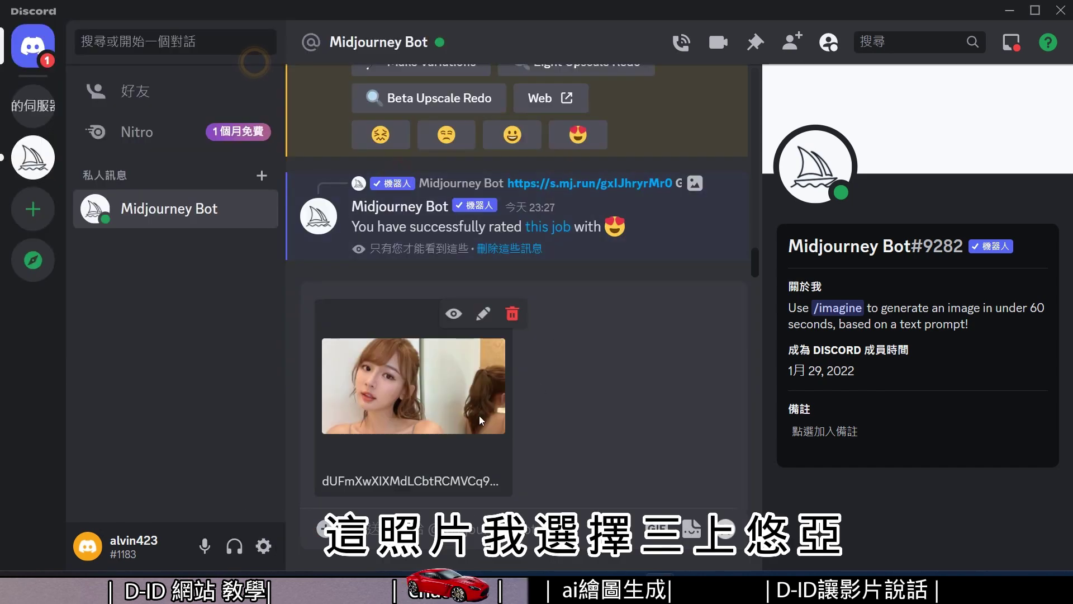
{"action": "key", "text": "Return"}
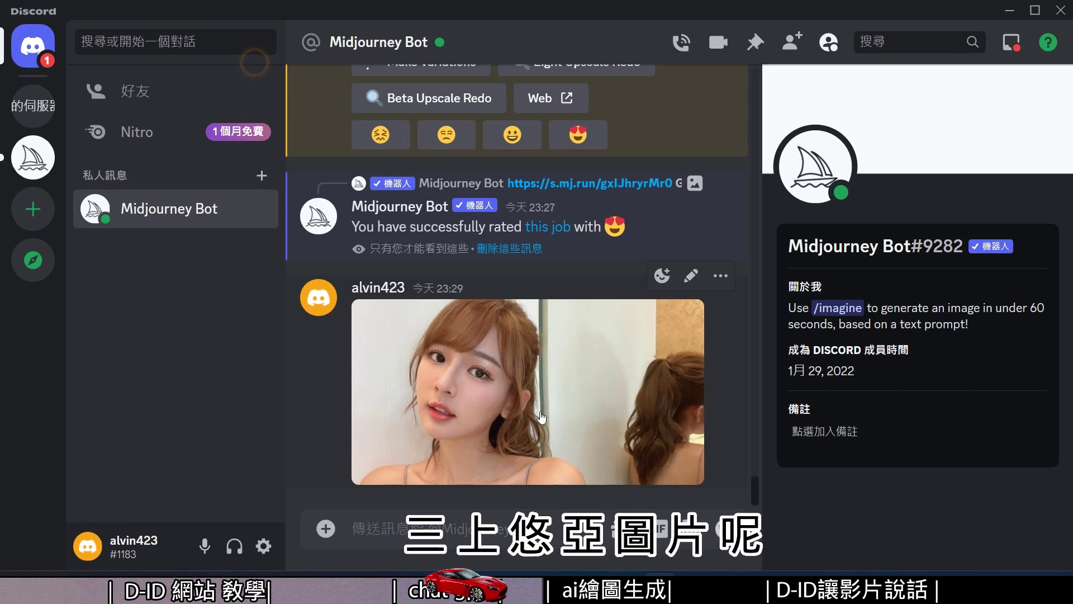
- Copy the posted photo's link and paste it into a new /imagine prompt
{"action": "right_click", "coordinate": [482, 376]}
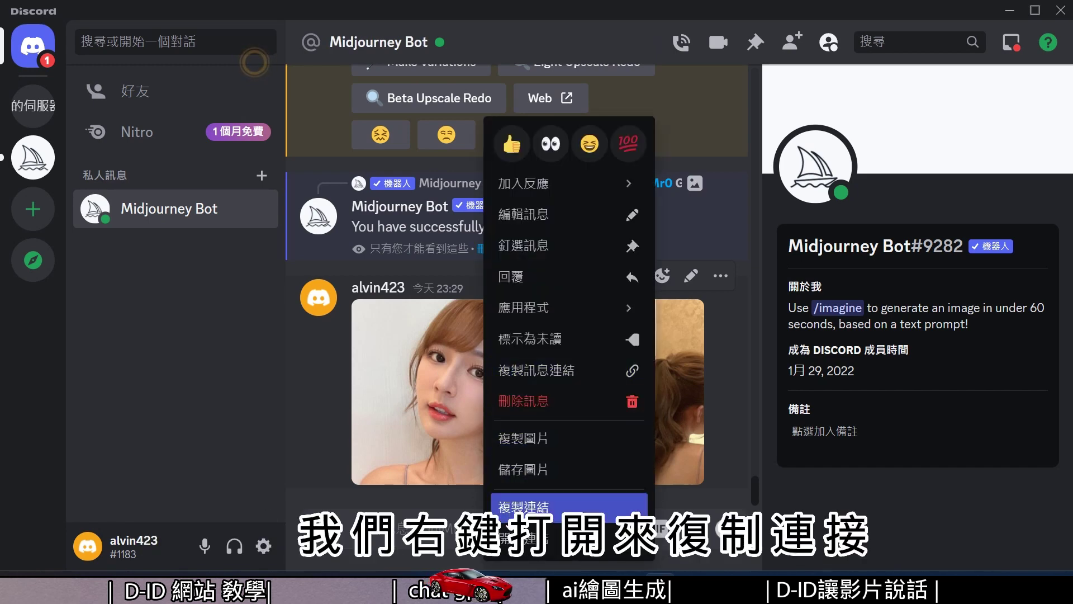
{"action": "left_click", "coordinate": [559, 507]}
{"action": "type", "text": "/"}
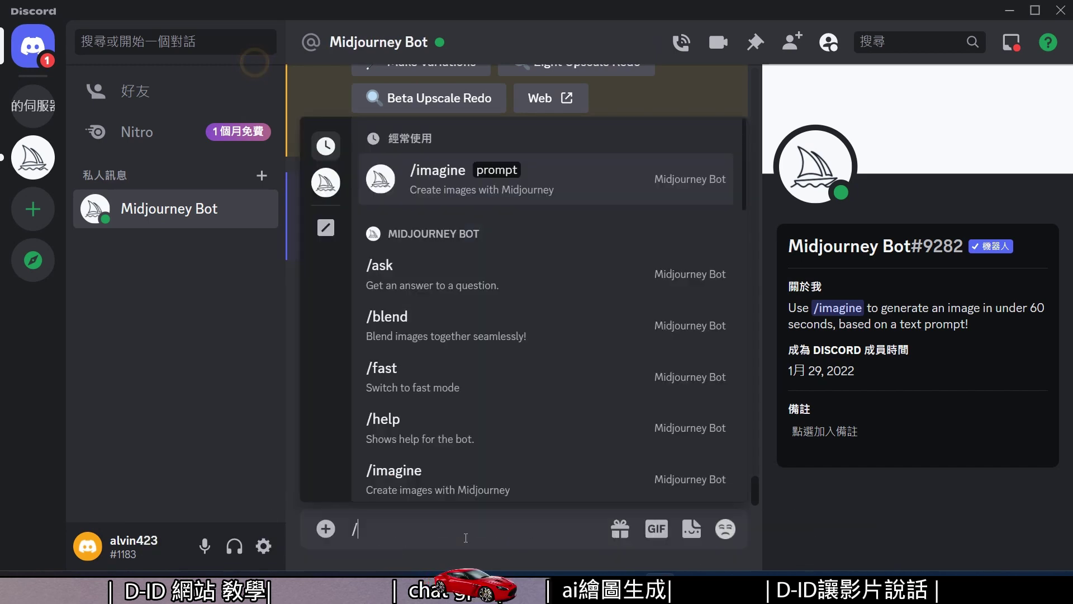
{"action": "left_click", "coordinate": [453, 186]}
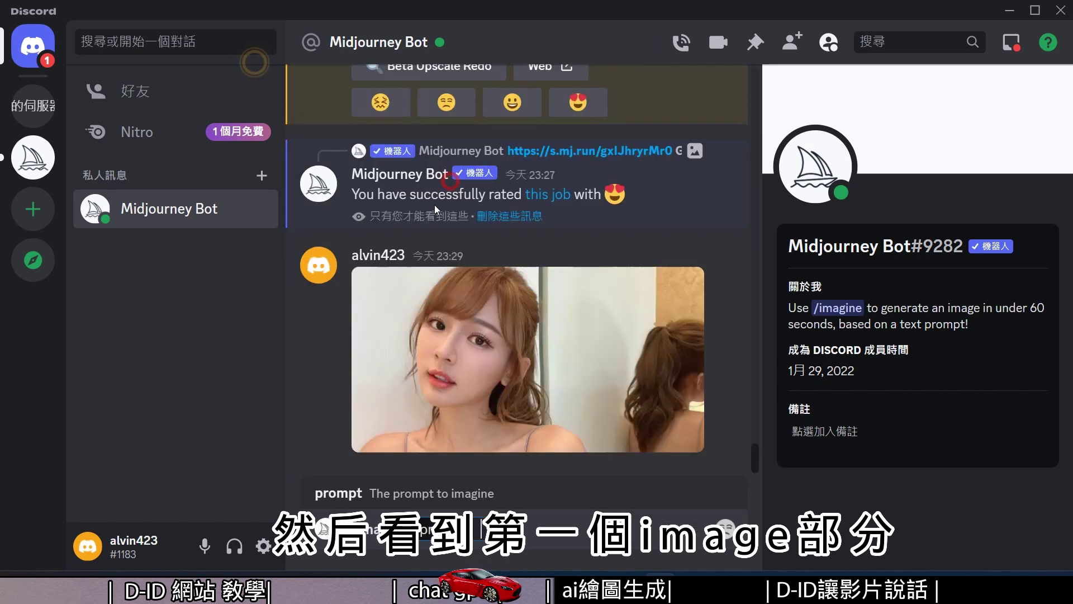
{"action": "key", "text": "ctrl+v"}
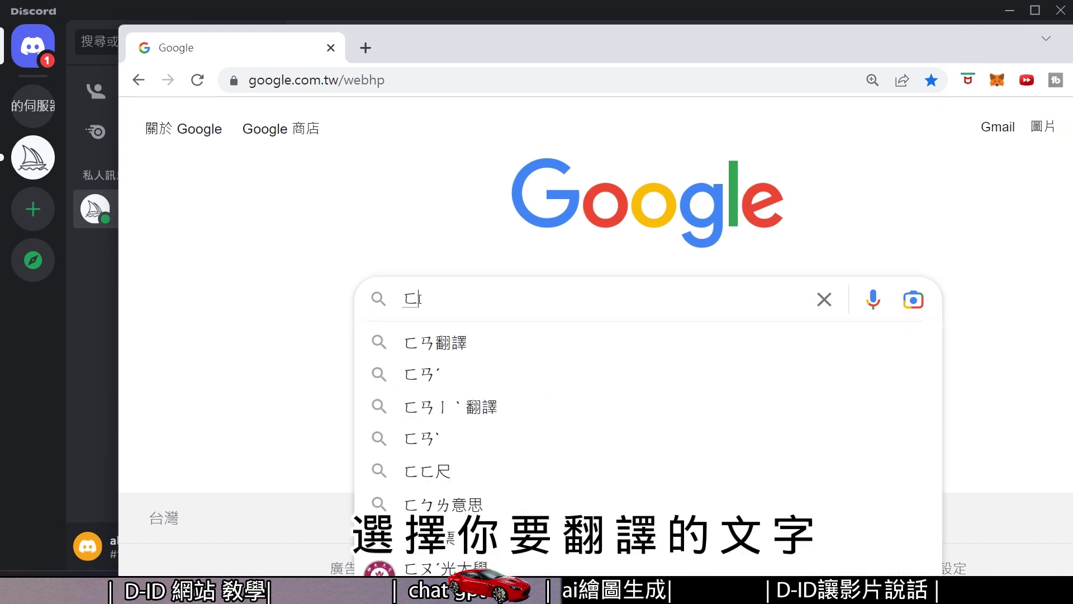
- Search Google for 翻譯 and set the translator to Chinese → English
{"action": "type", "text": "翻譯"}
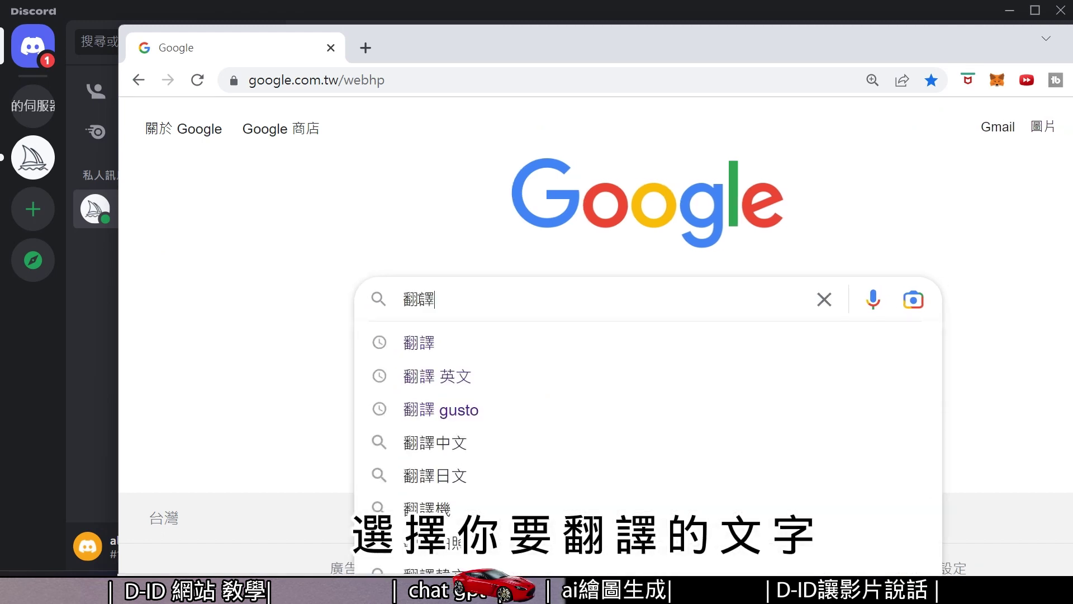
{"action": "key", "text": "Return"}
{"action": "left_click", "coordinate": [487, 312]}
{"action": "left_click", "coordinate": [275, 364]}
- Enter the Chinese prompt for a girl in a lace cutout top, 頂光, 暴投
{"action": "type", "text": "ㄋ"}
{"action": "key", "text": "BackSpace"}
{"action": "type", "text": "穿著"}
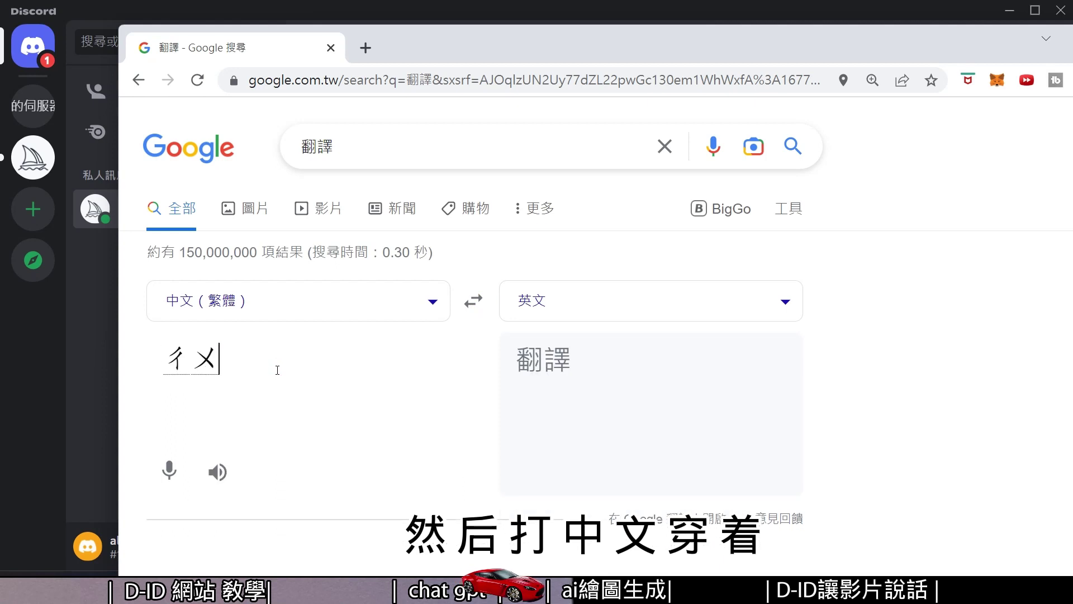
{"action": "type", "text": "一個"}
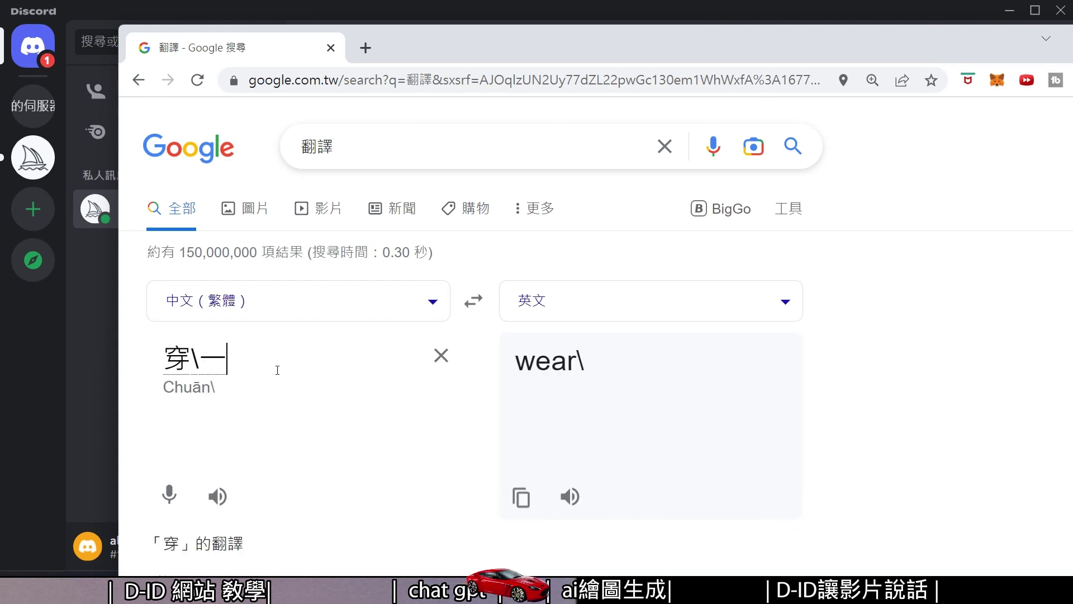
{"action": "key", "text": "BackSpace"}
{"action": "key", "text": "BackSpace"}
{"action": "key", "text": "ctrl+v"}
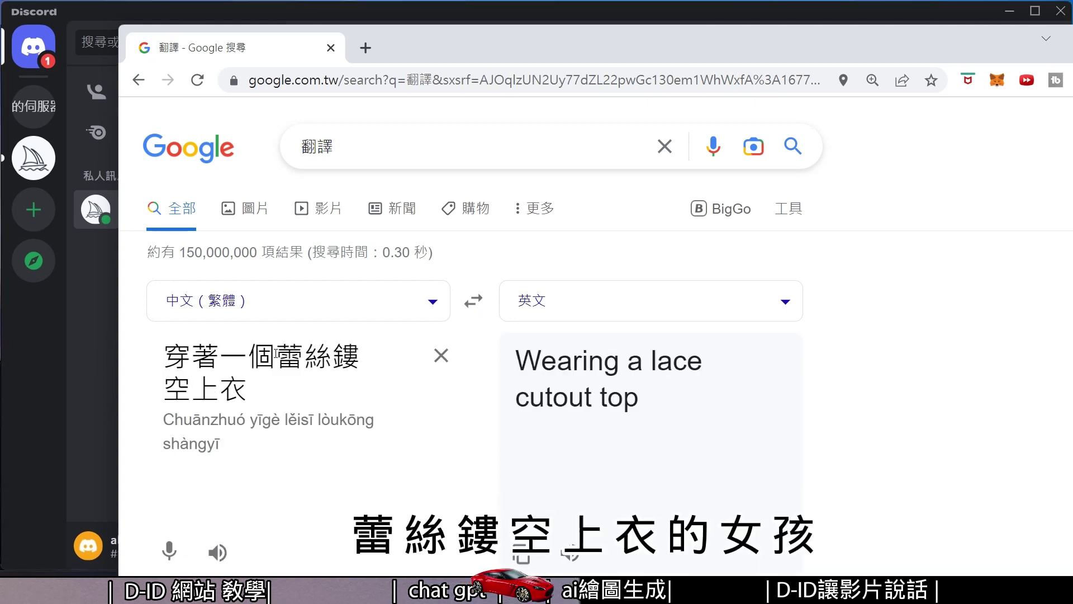
{"action": "type", "text": "的"}
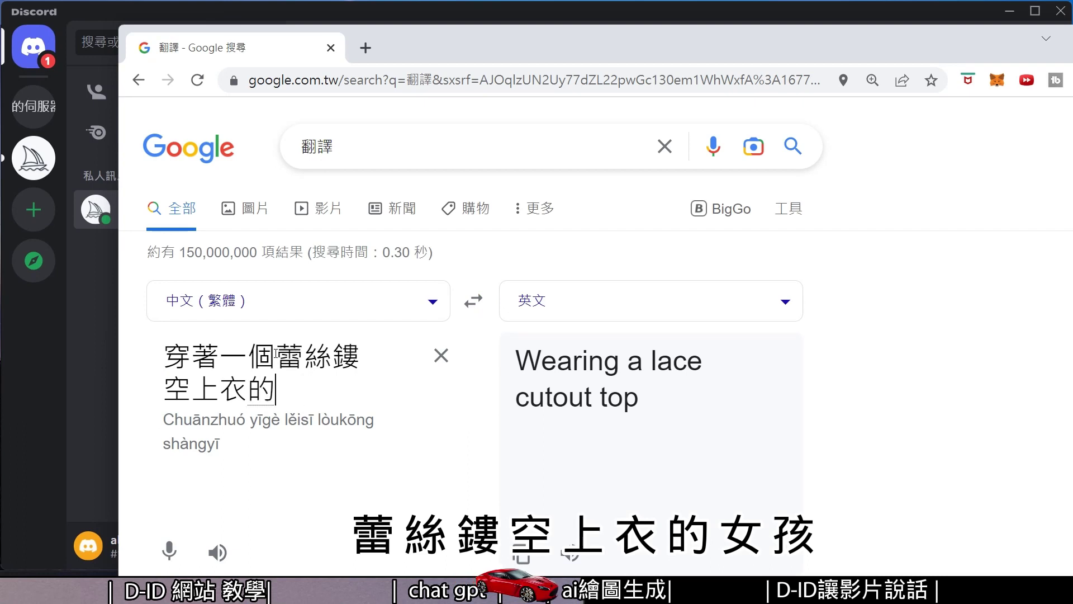
{"action": "type", "text": "女ㄏㄞ孩,"}
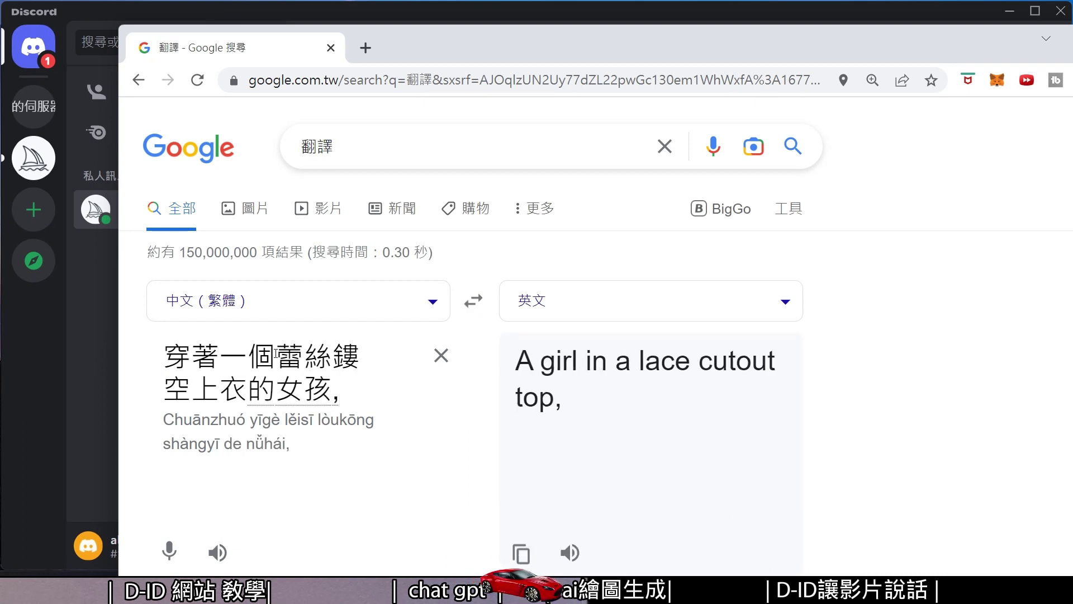
{"action": "type", "text": "ㄉㄧ"}
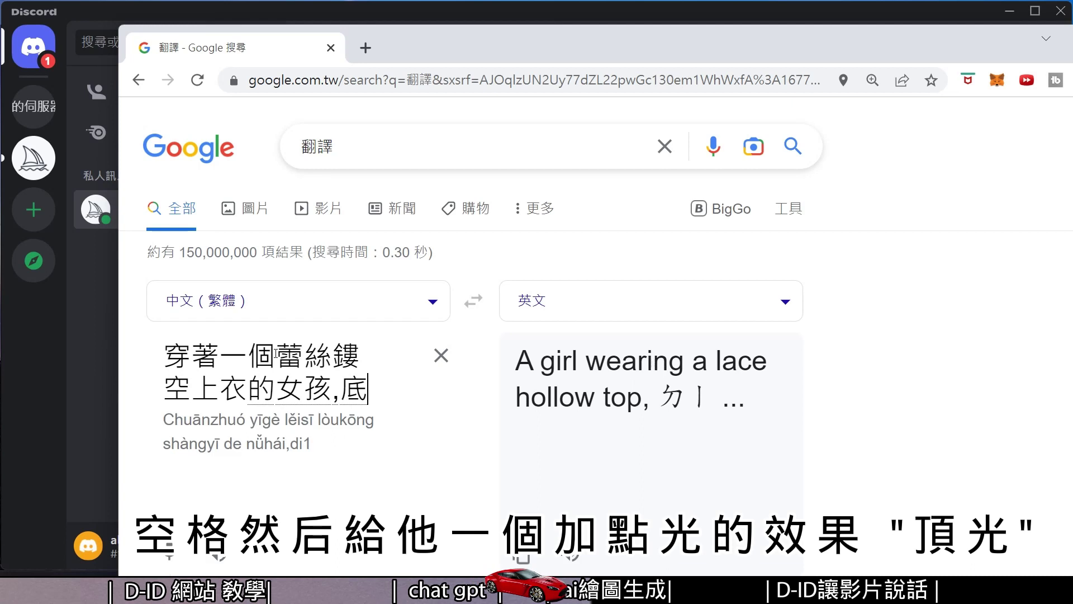
{"action": "type", "text": "頂光"}
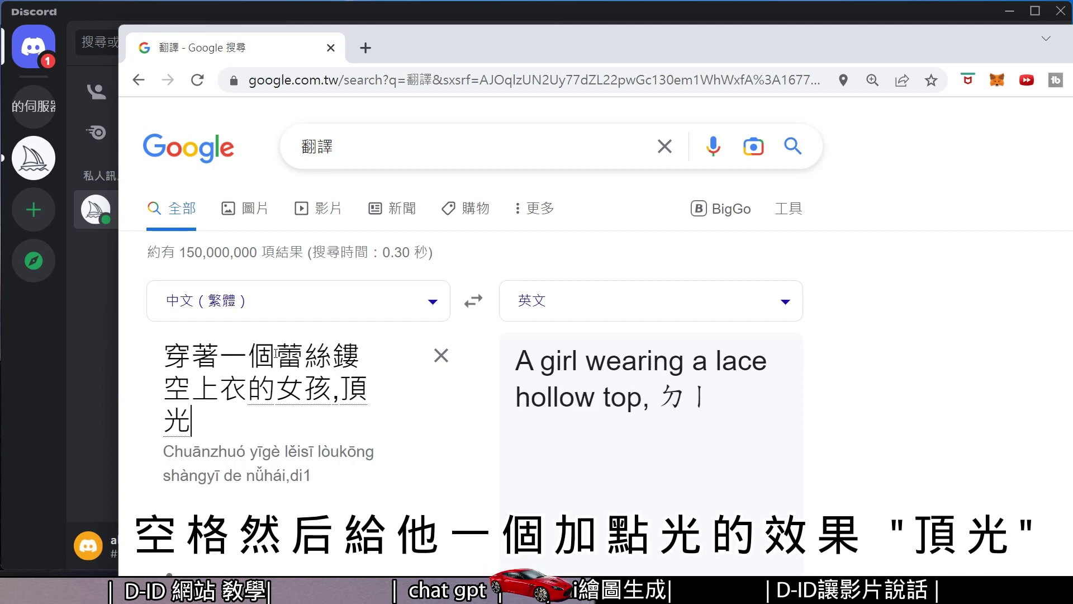
{"action": "type", "text": ","}
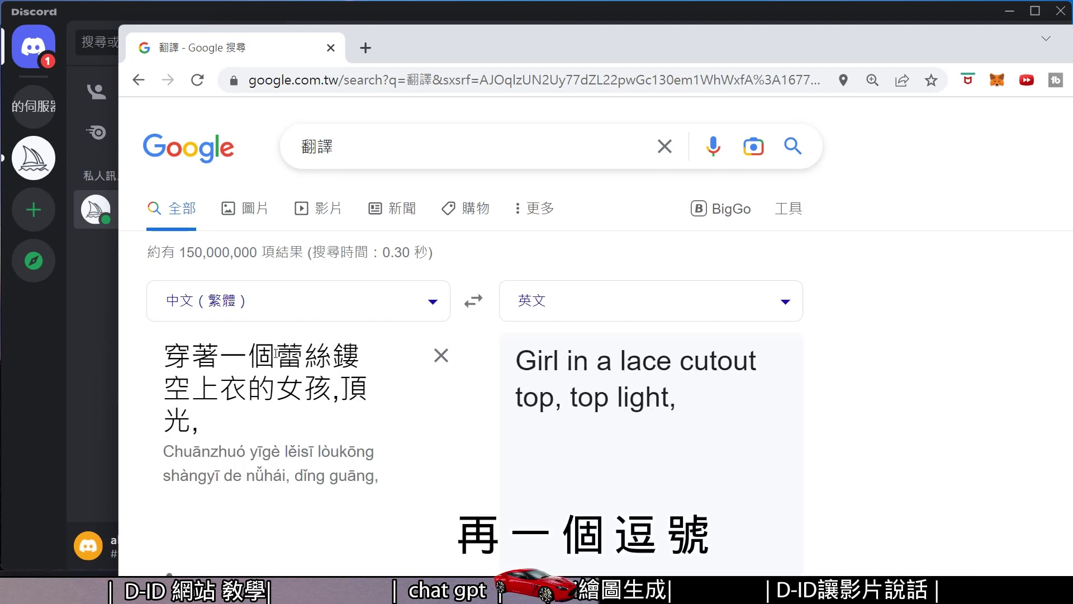
{"action": "type", "text": "暴投"}
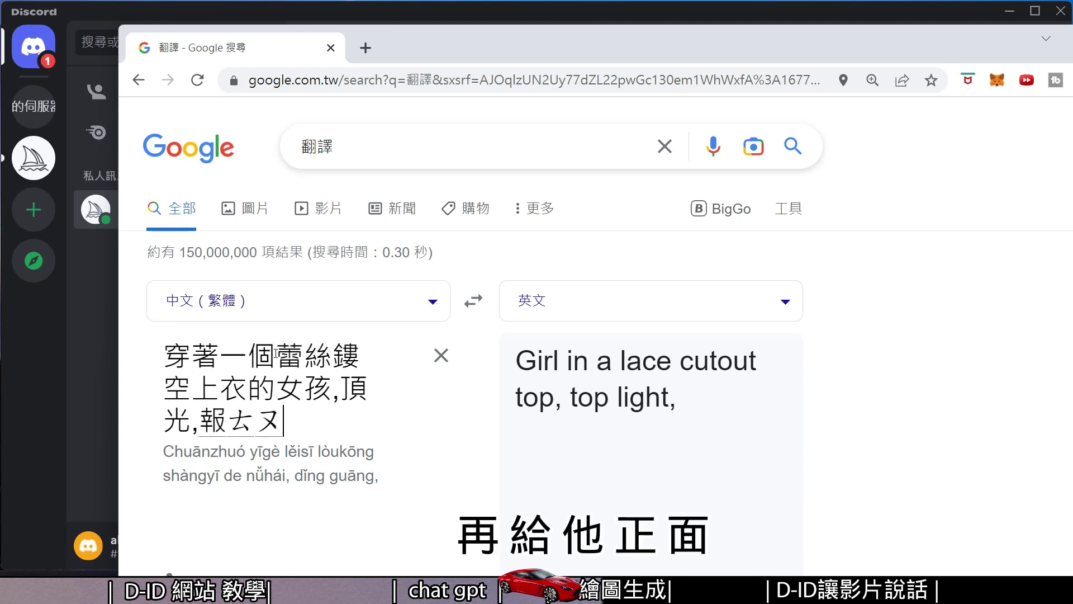
- Correct 暴投 to 爆頭, append ',--ar2', and select the English translation
{"action": "key", "text": "Left"}
{"action": "key", "text": "Left"}
{"action": "key", "text": "Down"}
{"action": "key", "text": "Down"}
{"action": "key", "text": "Down"}
{"action": "key", "text": "Down"}
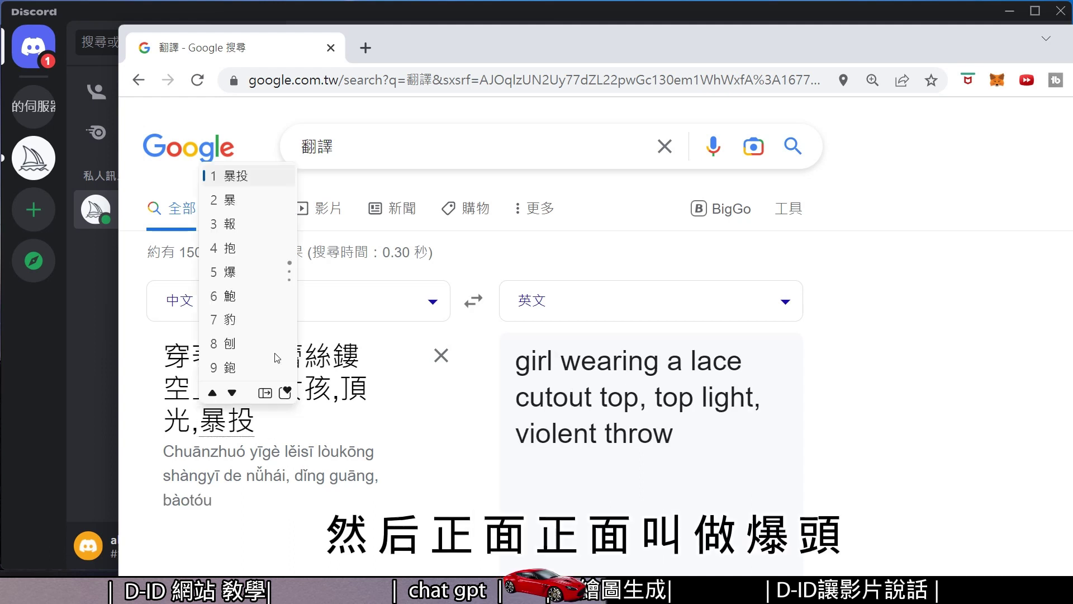
{"action": "key", "text": "Down"}
{"action": "key", "text": "Return"}
{"action": "key", "text": "Down"}
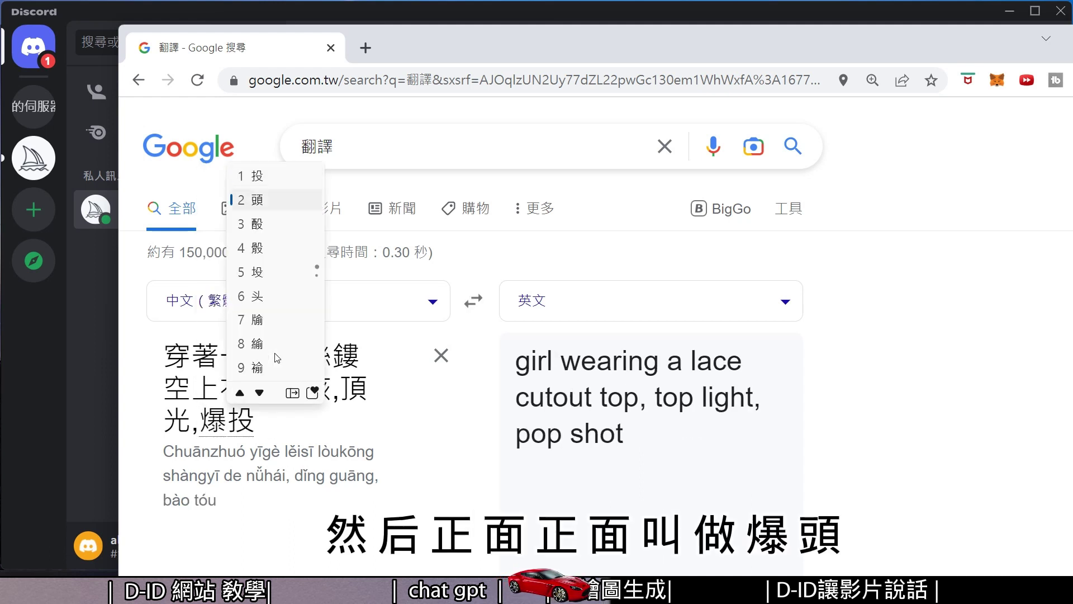
{"action": "key", "text": "Down"}
{"action": "key", "text": "Return"}
{"action": "type", "text": ","}
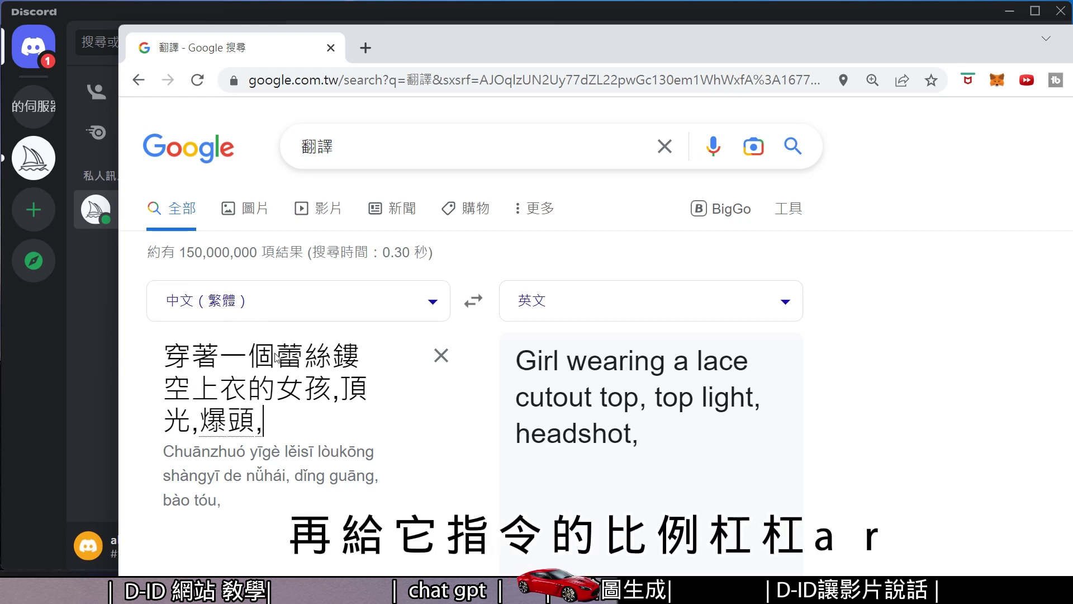
{"action": "type", "text": "--ar"}
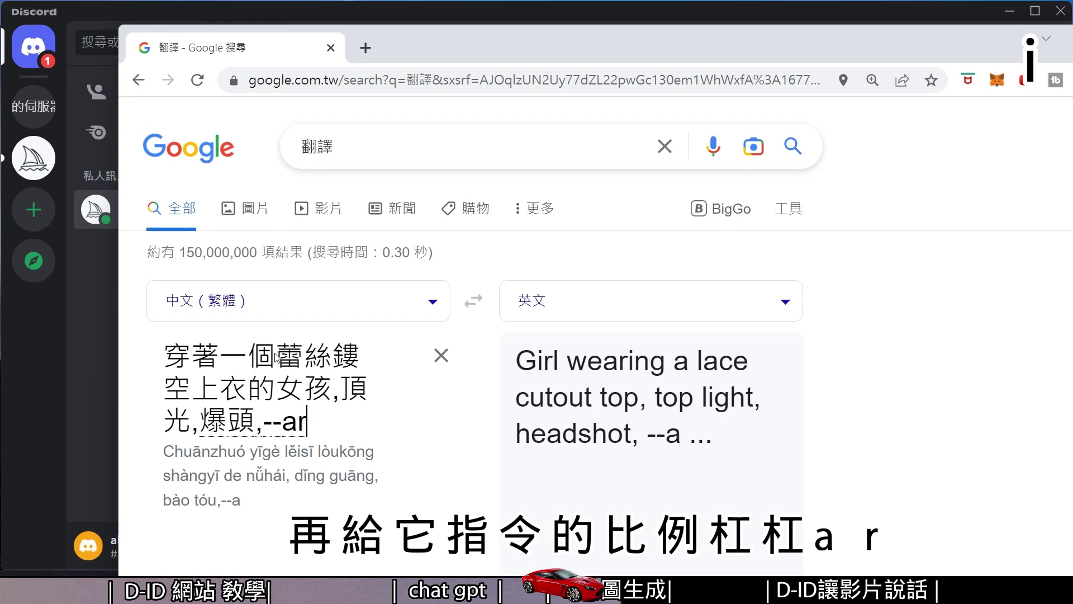
{"action": "type", "text": "2:3"}
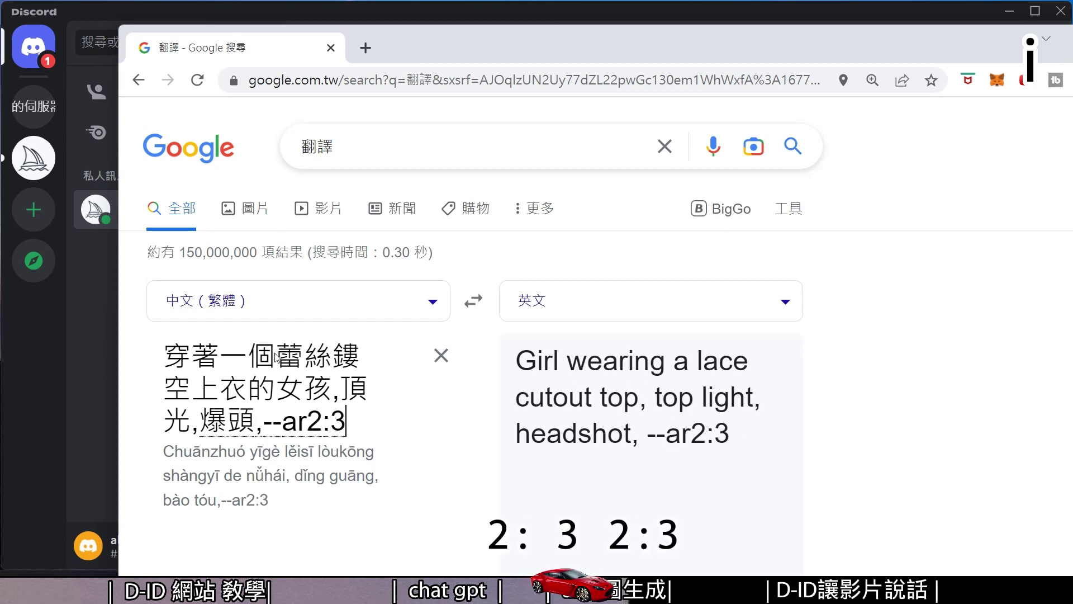
{"action": "left_click_drag", "start_coordinate": [511, 367], "coordinate": [743, 488]}
{"action": "key", "text": "ctrl+c"}
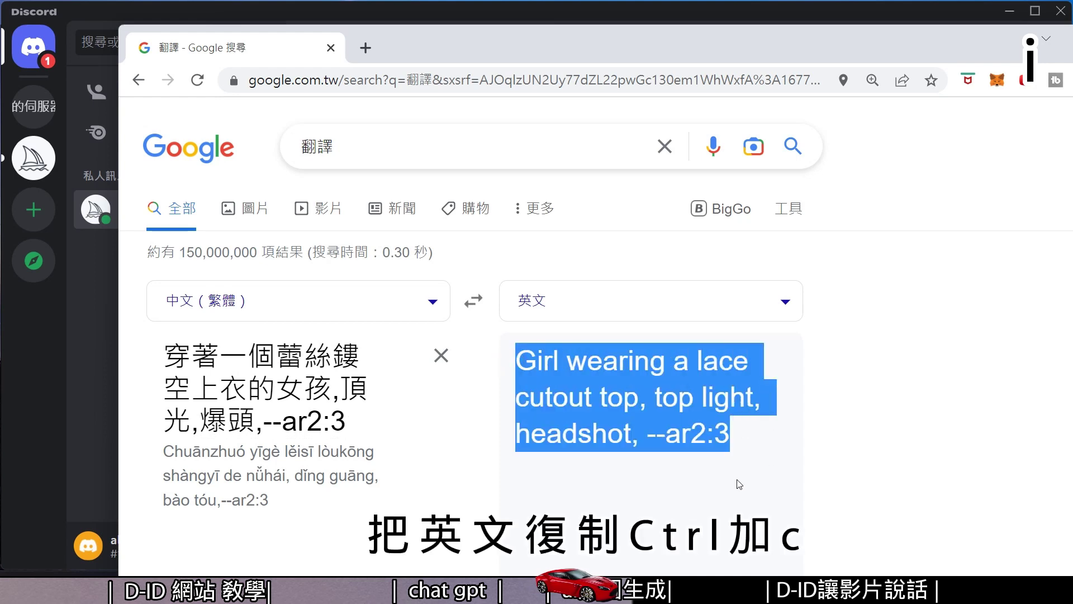
{"action": "left_click", "coordinate": [1033, 7]}
{"action": "left_click", "coordinate": [1009, 11]}
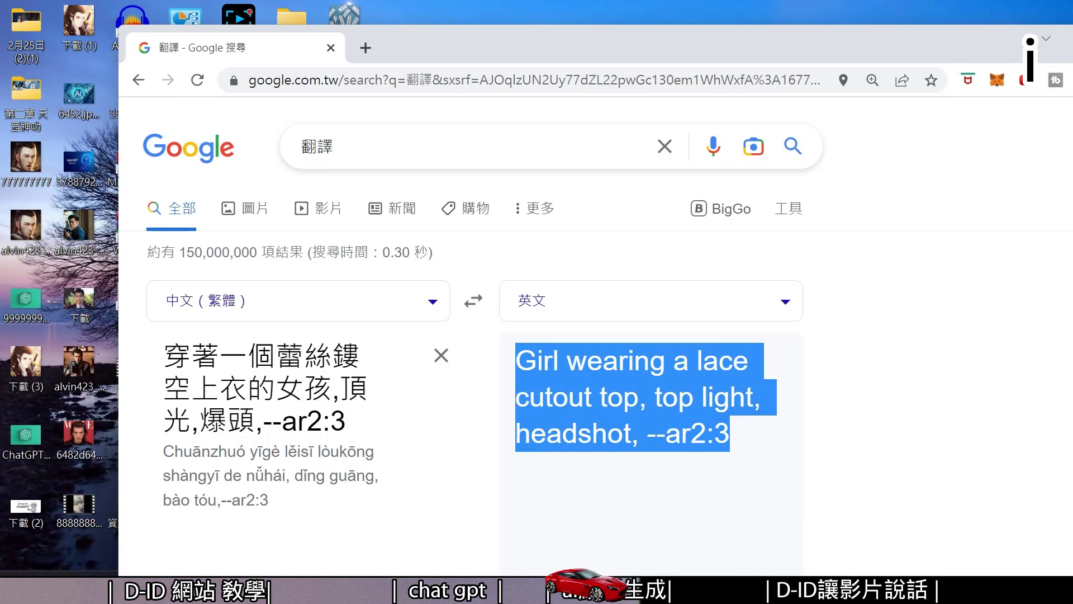
- Paste the English prompt after the image link in /imagine, generate, and enlarge the grid
{"action": "key", "text": "alt+Tab"}
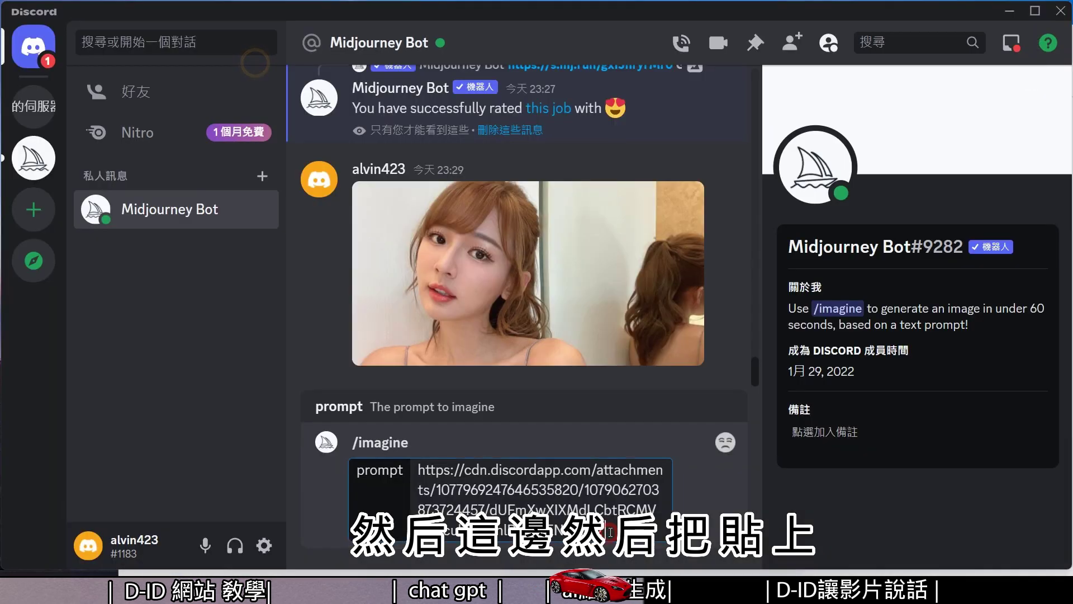
{"action": "key", "text": "ctrl+v"}
{"action": "key", "text": "Return"}
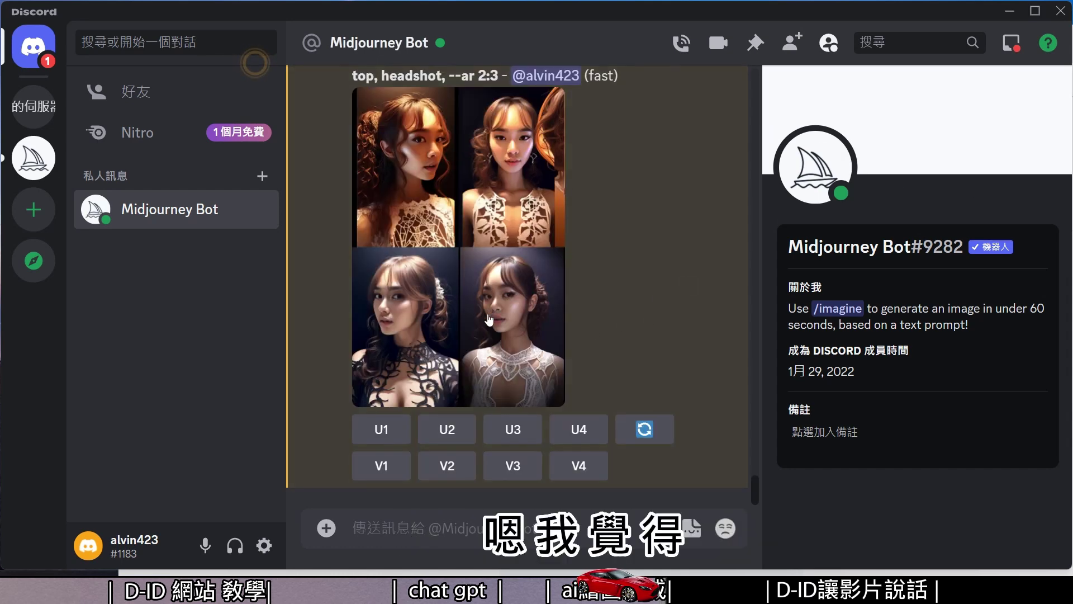
{"action": "left_click", "coordinate": [469, 309]}
- Open the lace-portrait grid in Chrome, inspect it at full size, then close the tab
{"action": "left_click", "coordinate": [438, 481]}
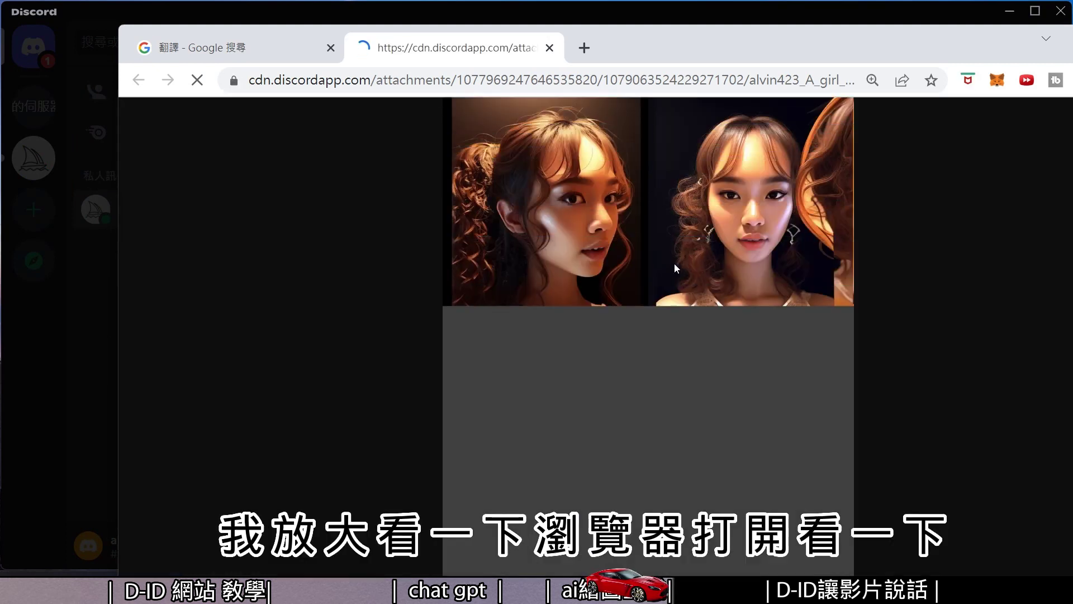
{"action": "scroll", "coordinate": [641, 298], "scroll_direction": "down", "scroll_amount": 1}
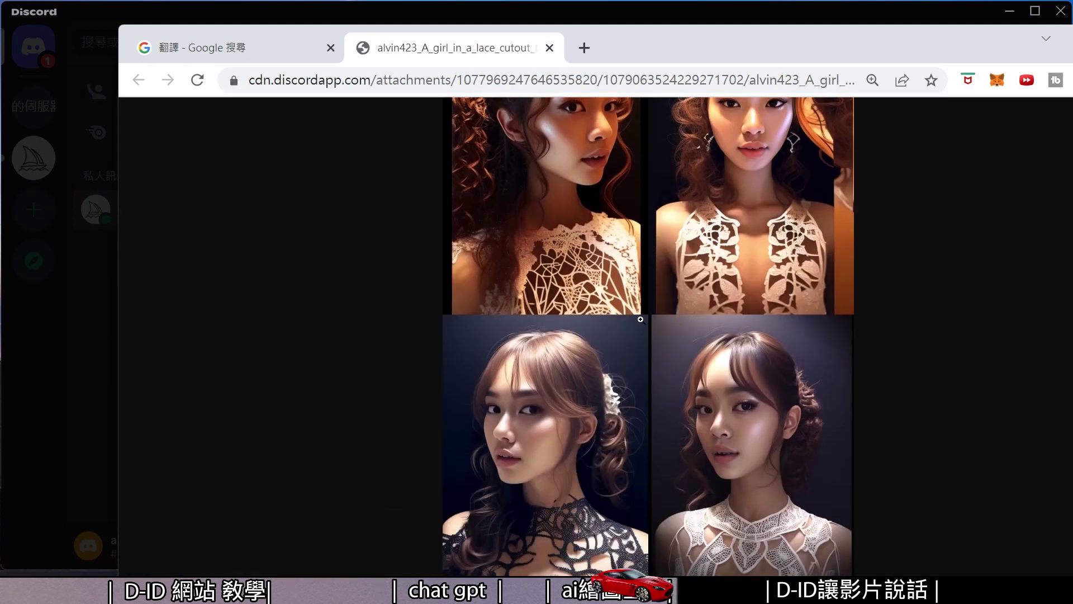
{"action": "scroll", "coordinate": [577, 283], "scroll_direction": "up", "scroll_amount": 2}
{"action": "left_click", "coordinate": [579, 284]}
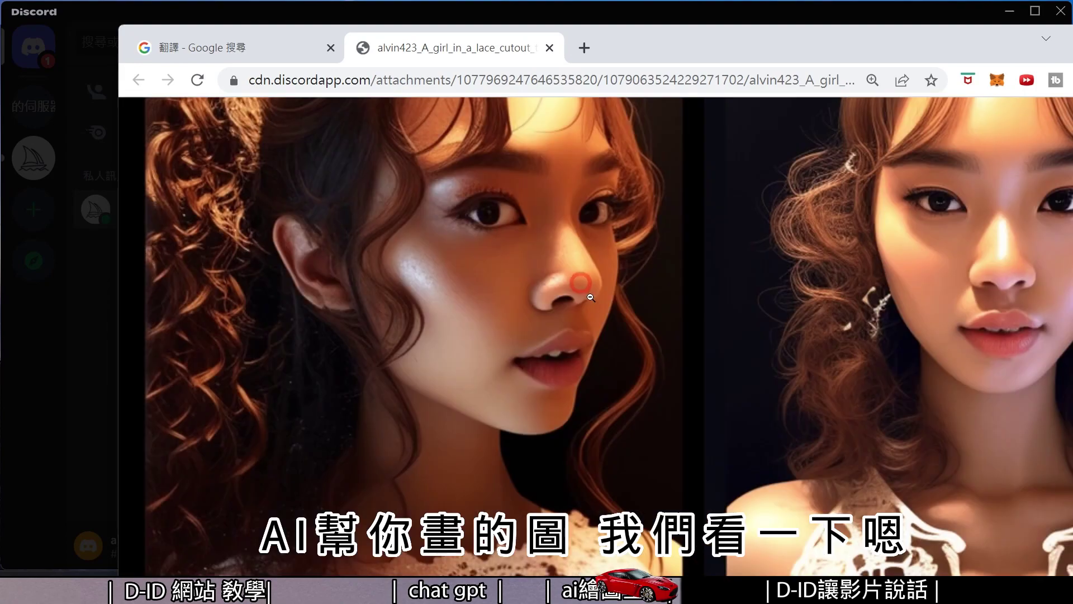
{"action": "scroll", "coordinate": [718, 295], "scroll_direction": "down", "scroll_amount": 10}
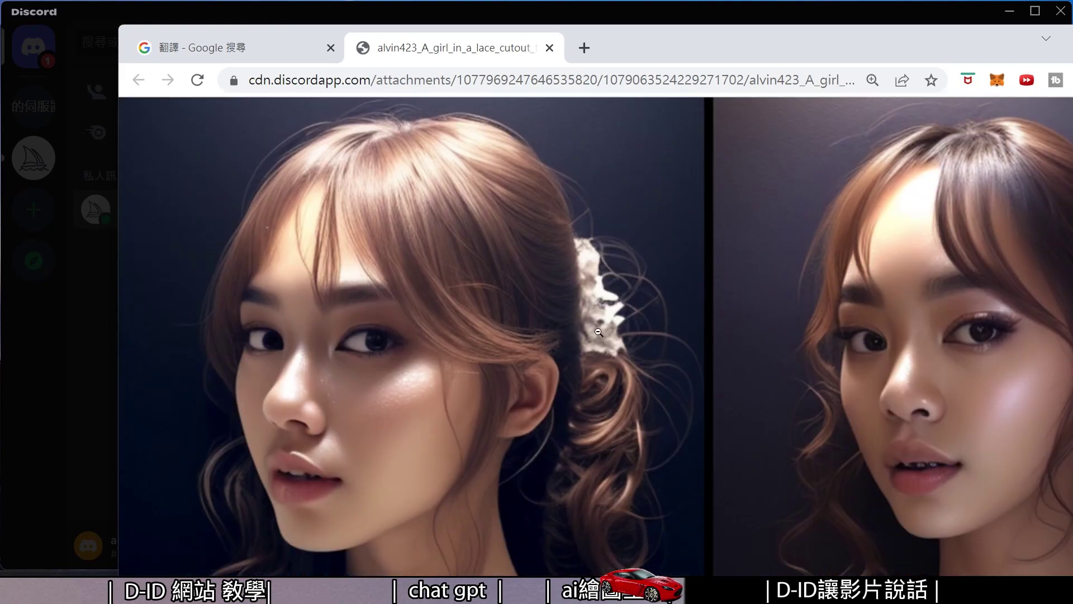
{"action": "scroll", "coordinate": [600, 324], "scroll_direction": "down", "scroll_amount": 3}
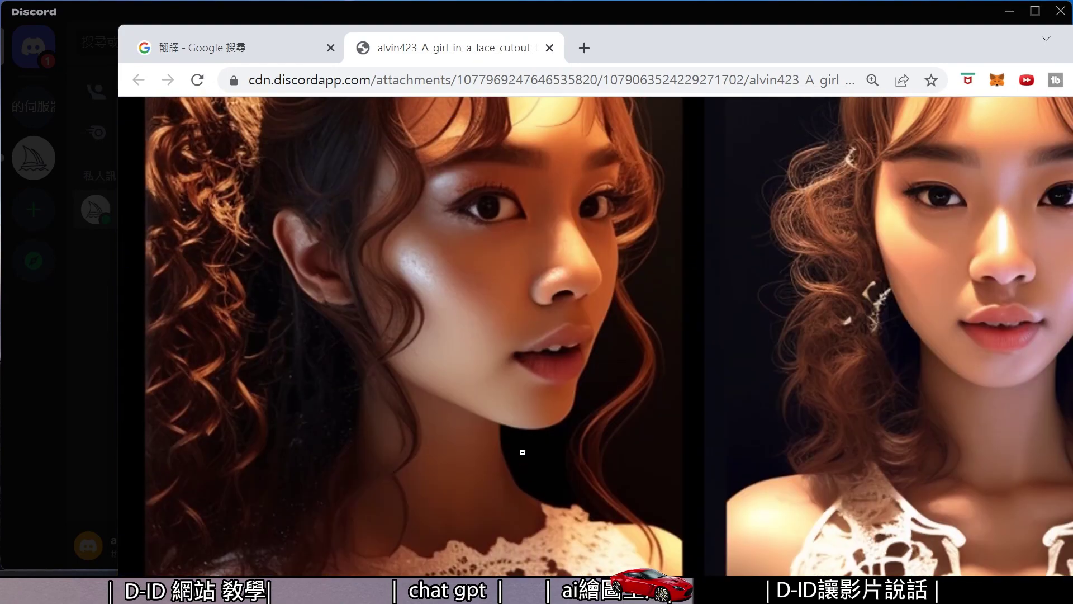
{"action": "scroll", "coordinate": [640, 319], "scroll_direction": "down", "scroll_amount": 1}
{"action": "scroll", "coordinate": [641, 319], "scroll_direction": "down", "scroll_amount": 8}
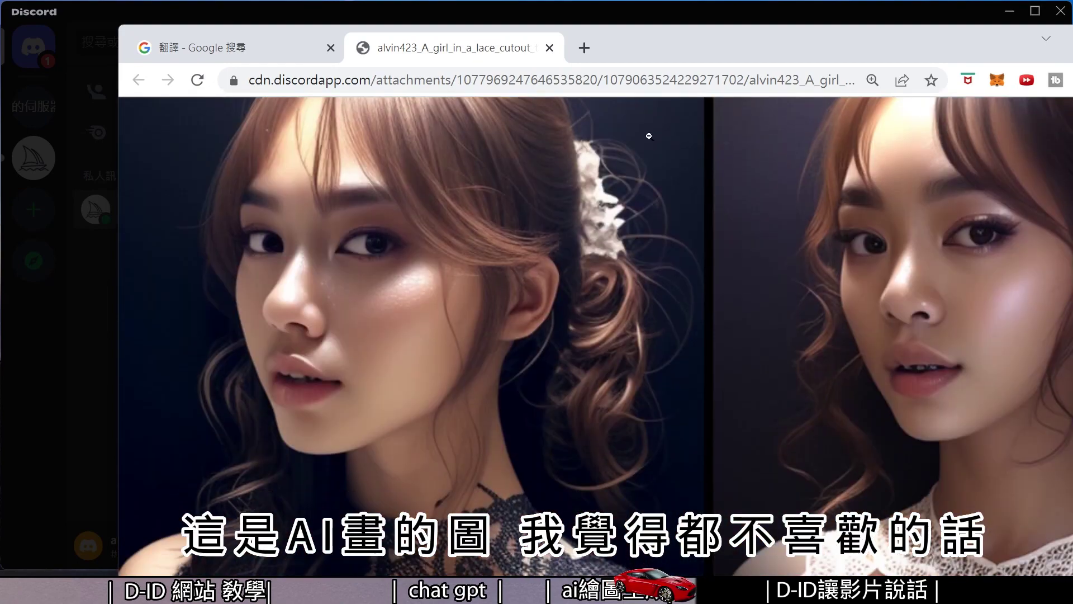
{"action": "left_click", "coordinate": [549, 48]}
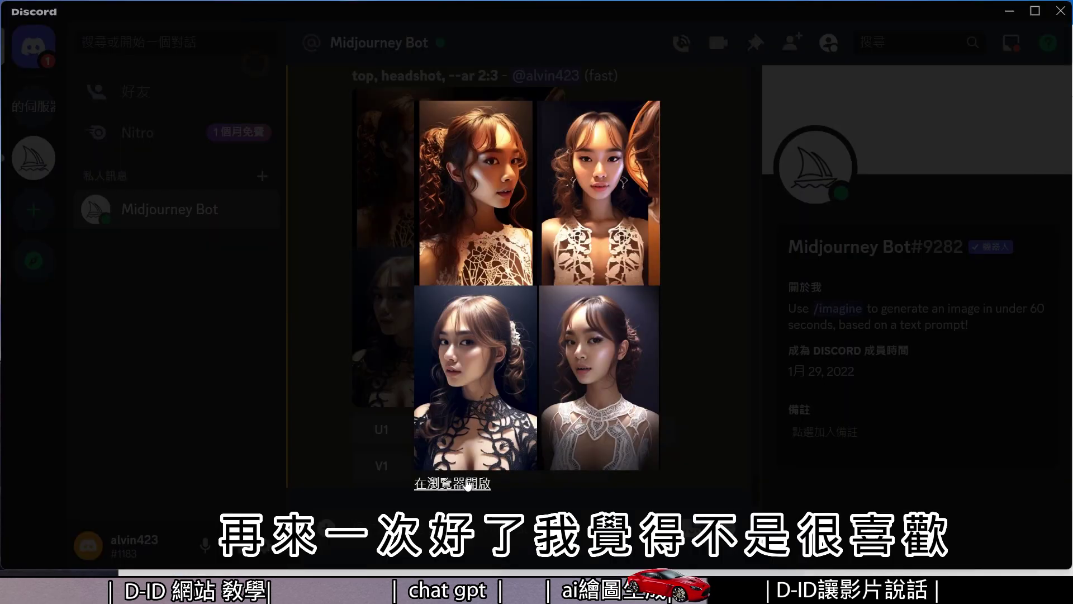
- Close the preview, reroll the lace-top prompt, and enlarge the new four-image grid
{"action": "left_click", "coordinate": [332, 430]}
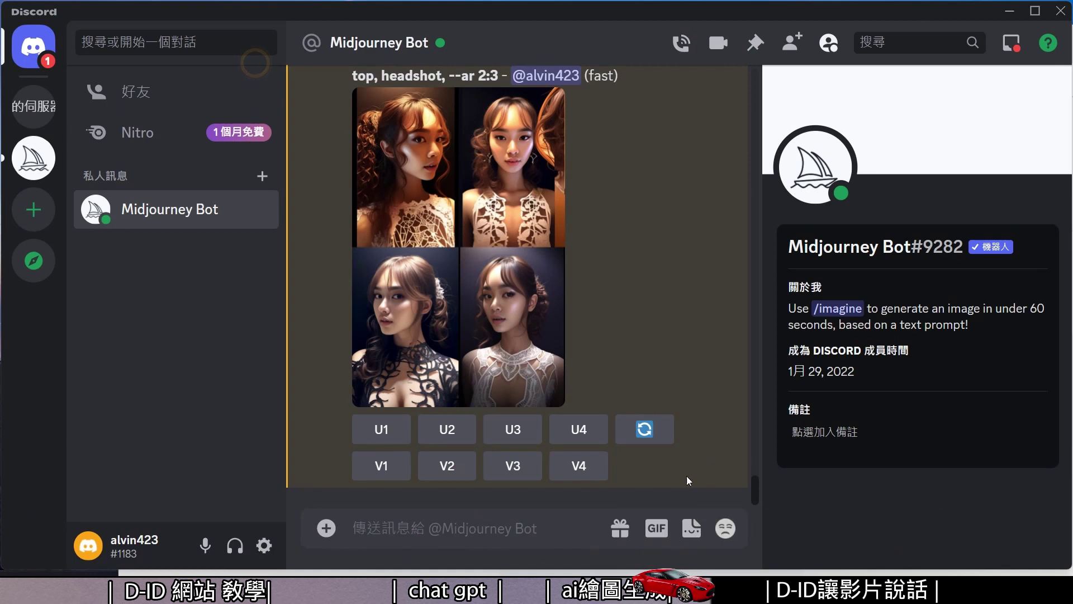
{"action": "left_click", "coordinate": [642, 428]}
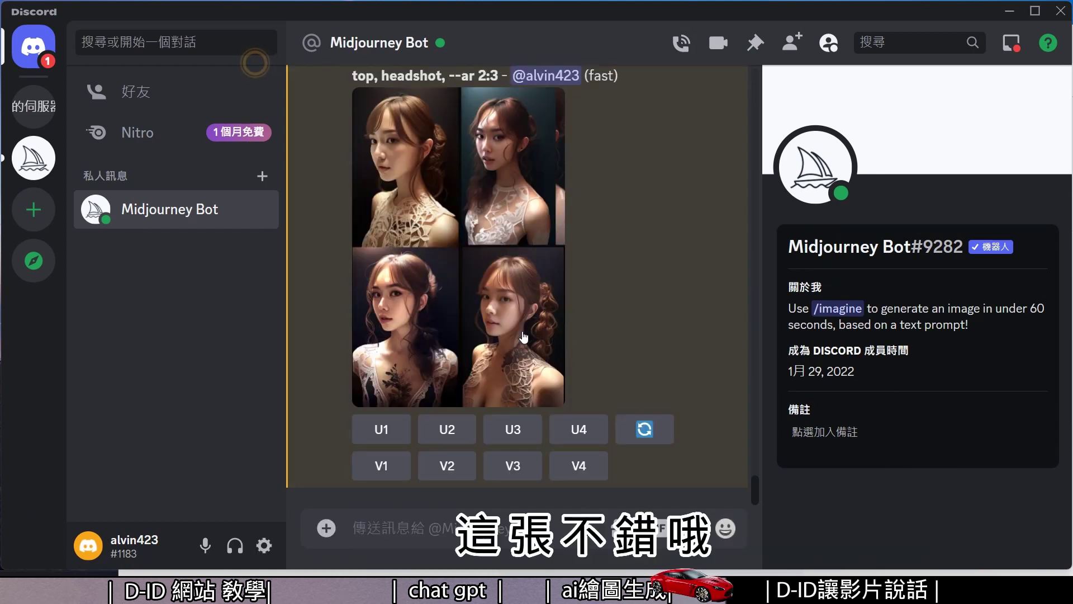
{"action": "left_click", "coordinate": [513, 354]}
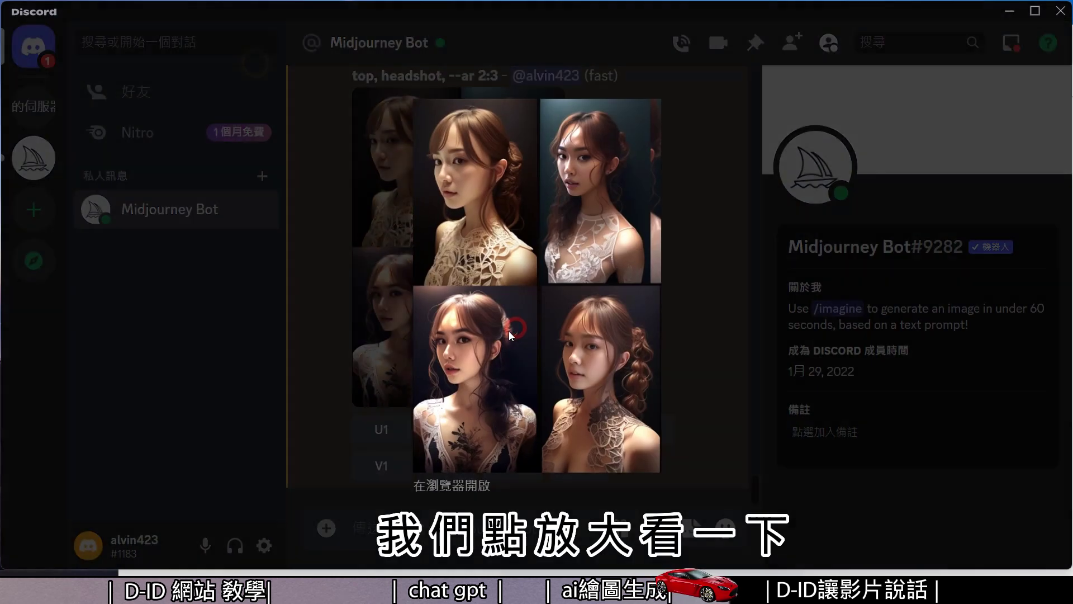
- View the rerolled four-portrait lace grid full-size in its own Chrome tab, scrolling through it
{"action": "left_click", "coordinate": [467, 484]}
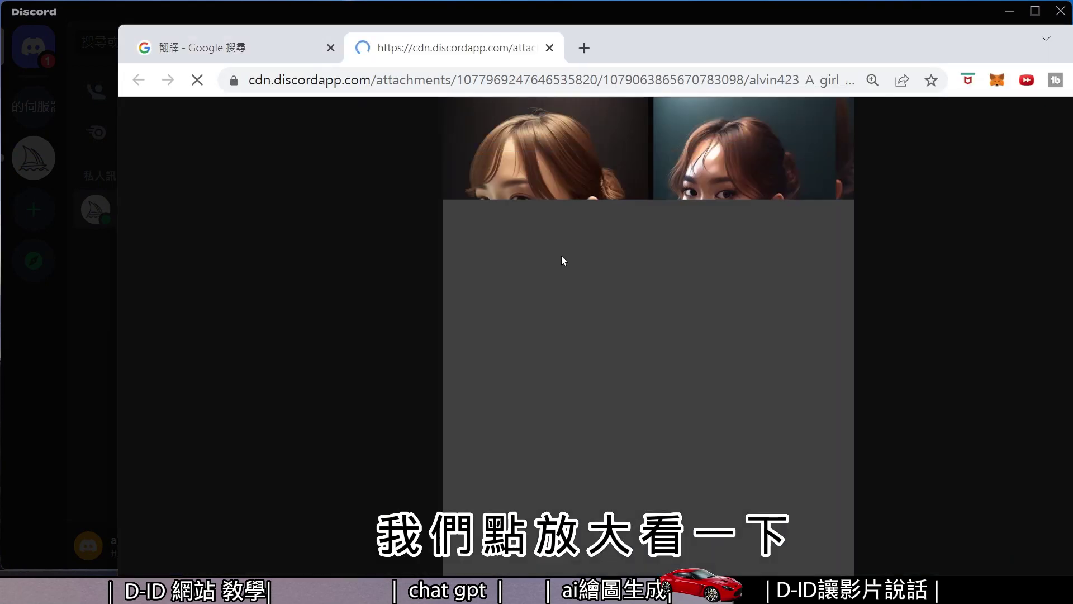
{"action": "scroll", "coordinate": [687, 360], "scroll_direction": "down", "scroll_amount": 2}
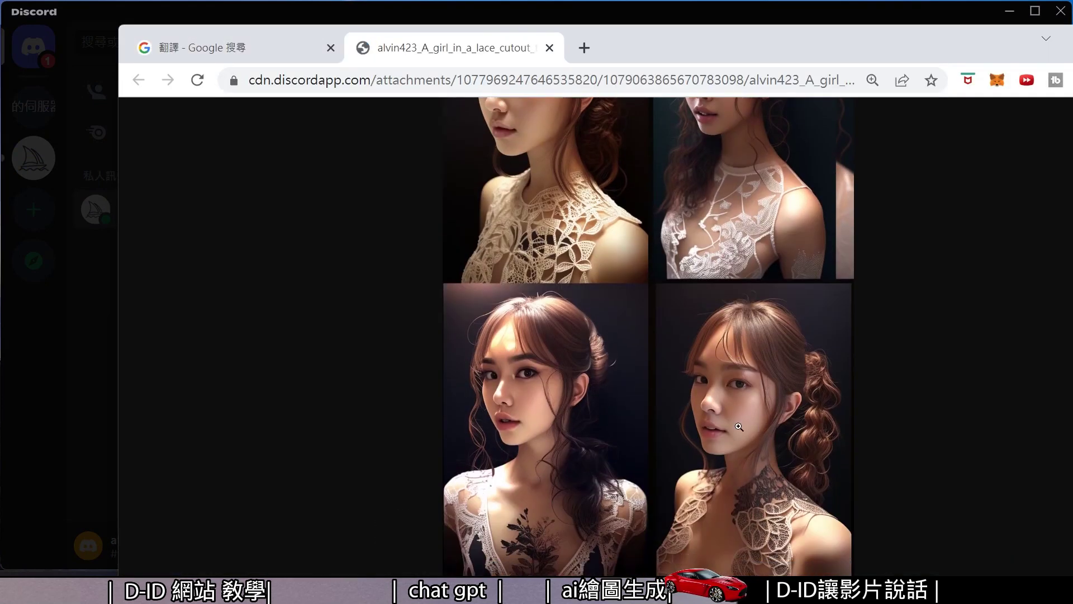
{"action": "left_click", "coordinate": [738, 450]}
{"action": "scroll", "coordinate": [714, 333], "scroll_direction": "down", "scroll_amount": 2}
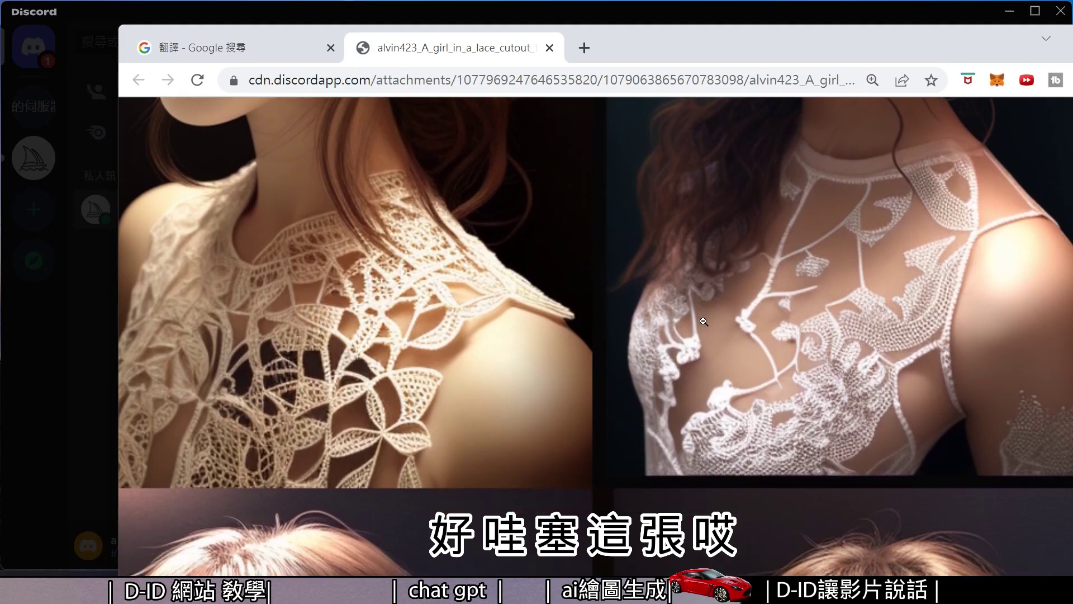
{"action": "scroll", "coordinate": [583, 279], "scroll_direction": "down", "scroll_amount": 5}
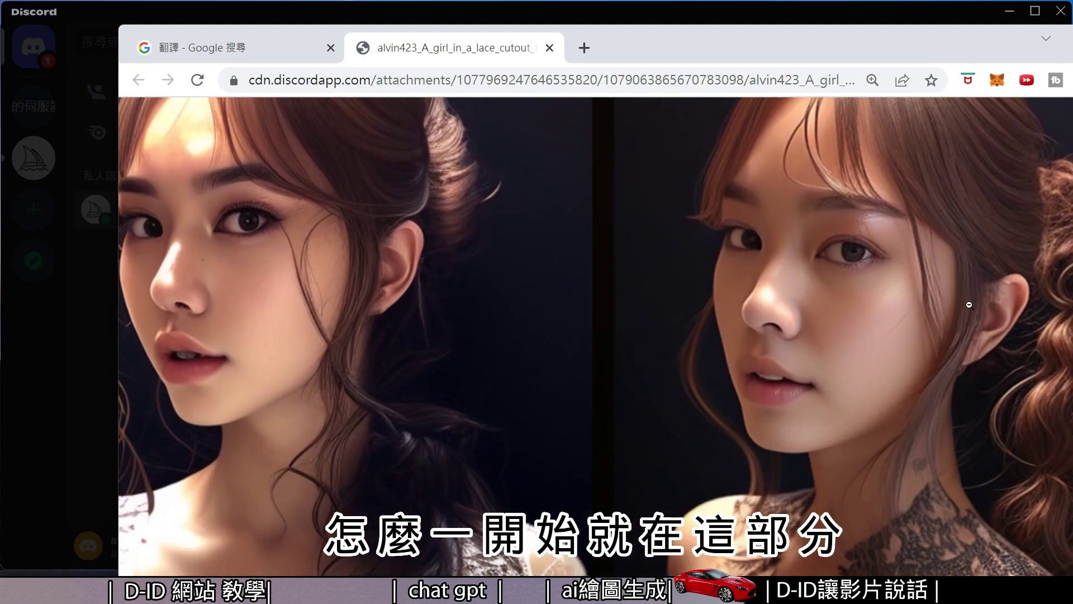
{"action": "scroll", "coordinate": [822, 312], "scroll_direction": "down", "scroll_amount": 2}
{"action": "scroll", "coordinate": [901, 261], "scroll_direction": "down", "scroll_amount": 4}
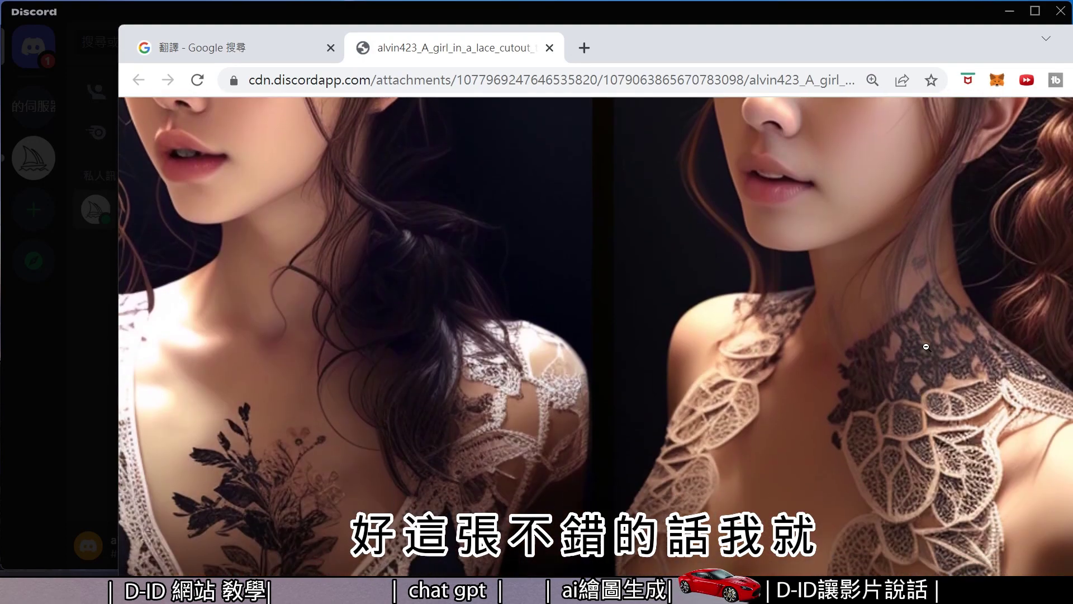
{"action": "scroll", "coordinate": [796, 304], "scroll_direction": "up", "scroll_amount": 8}
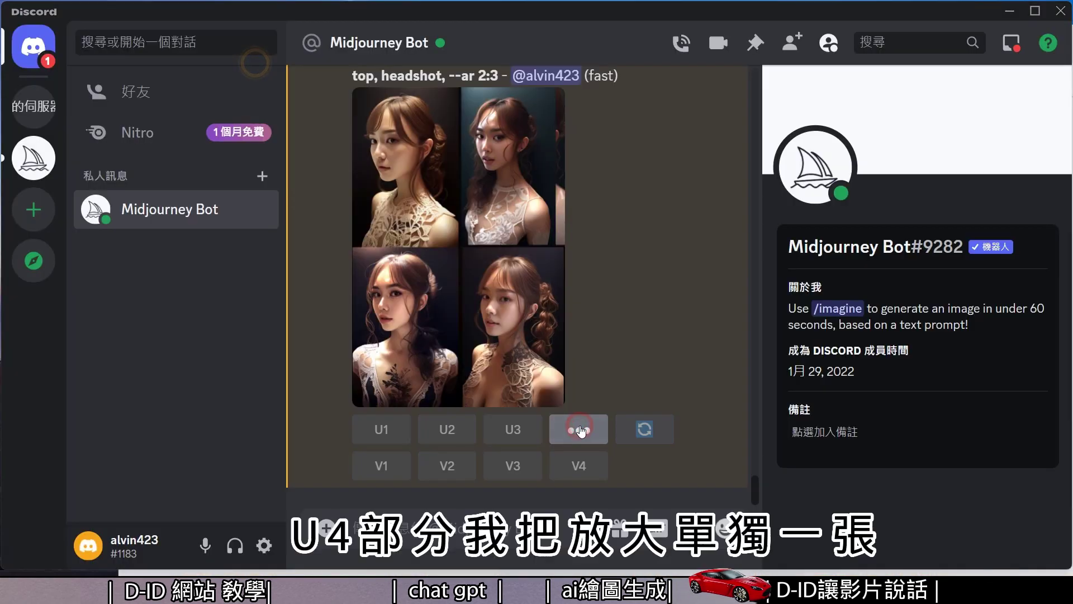
- Upscale image #4 and open the upscaled portrait in its own browser tab
{"action": "left_click", "coordinate": [578, 427]}
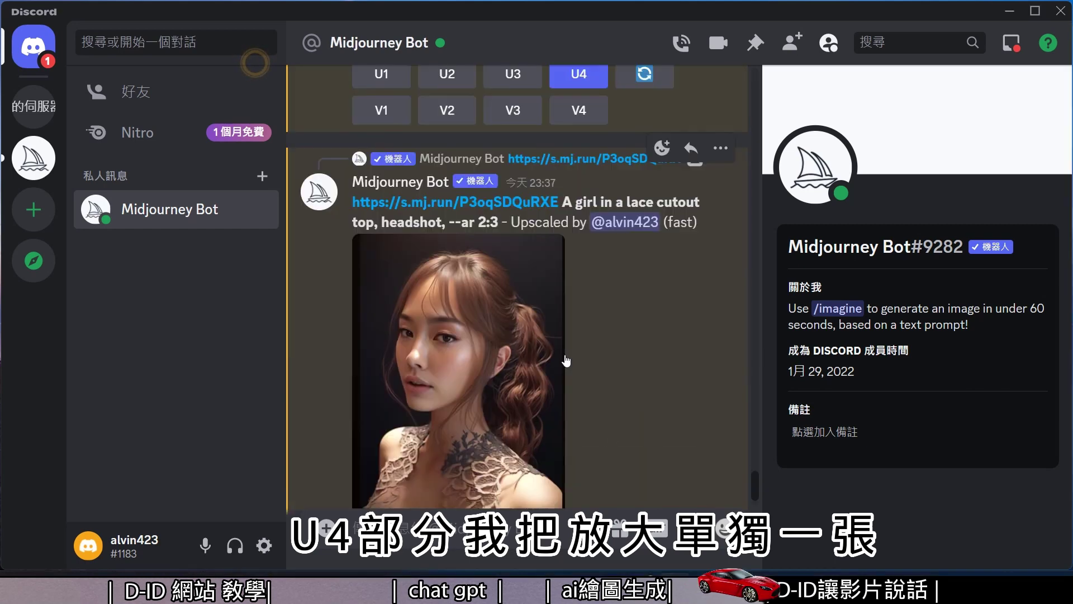
{"action": "scroll", "coordinate": [538, 324], "scroll_direction": "down", "scroll_amount": 3}
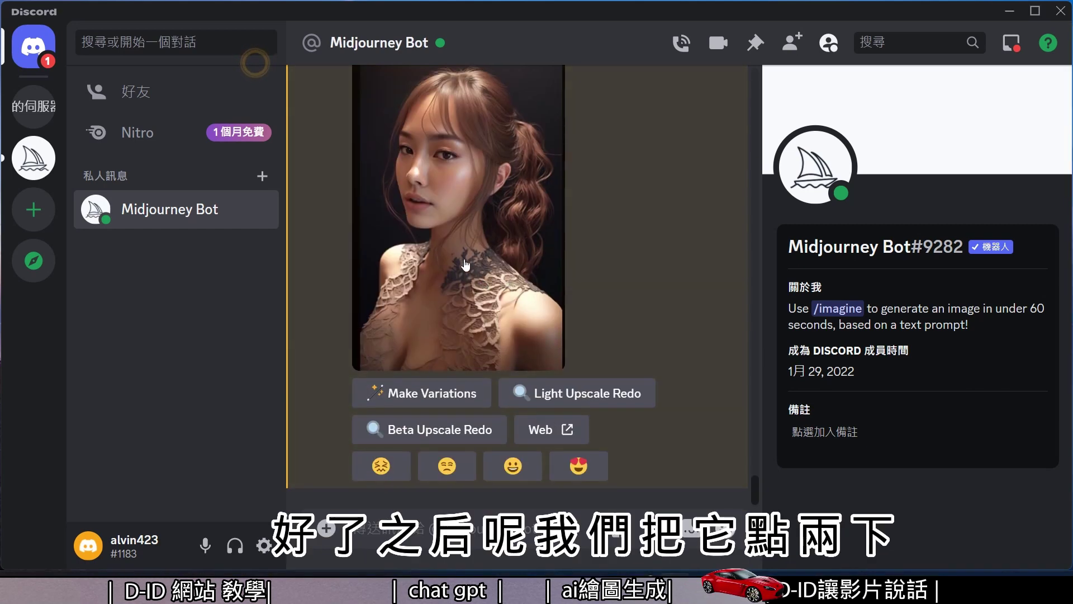
{"action": "left_click", "coordinate": [465, 265]}
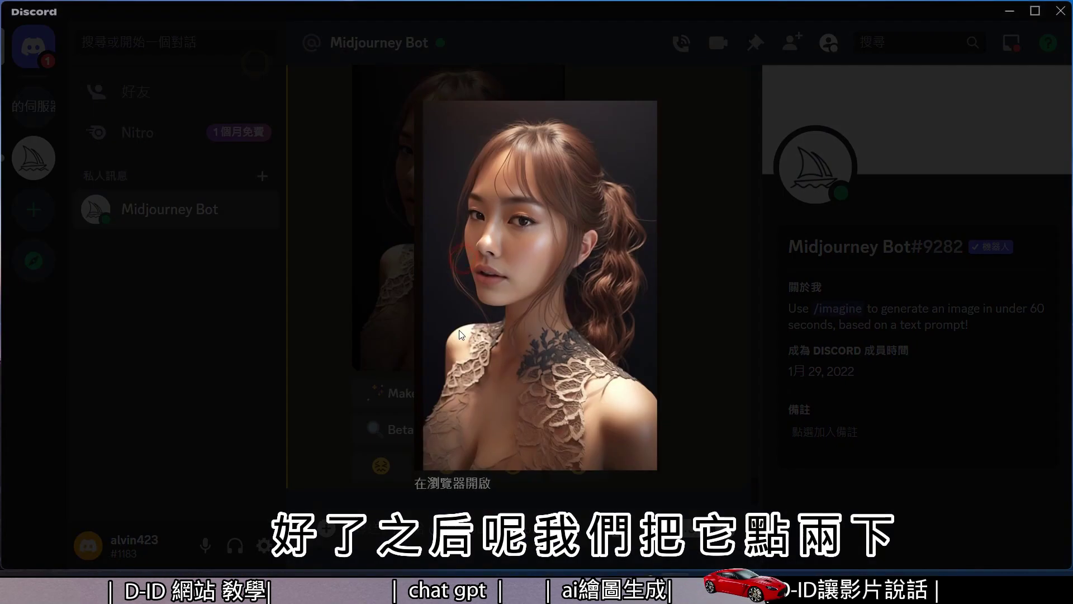
{"action": "left_click", "coordinate": [456, 484]}
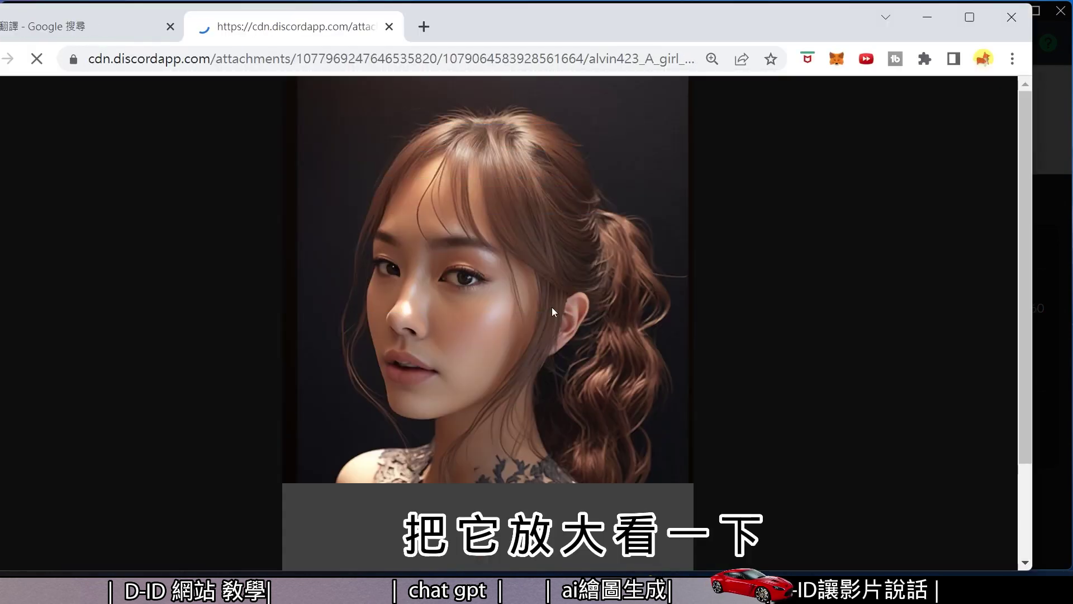
- Inspect the upscaled portrait at full size, then fit it back to the window
{"action": "scroll", "coordinate": [433, 229], "scroll_direction": "down", "scroll_amount": 2}
{"action": "left_click", "coordinate": [433, 230]}
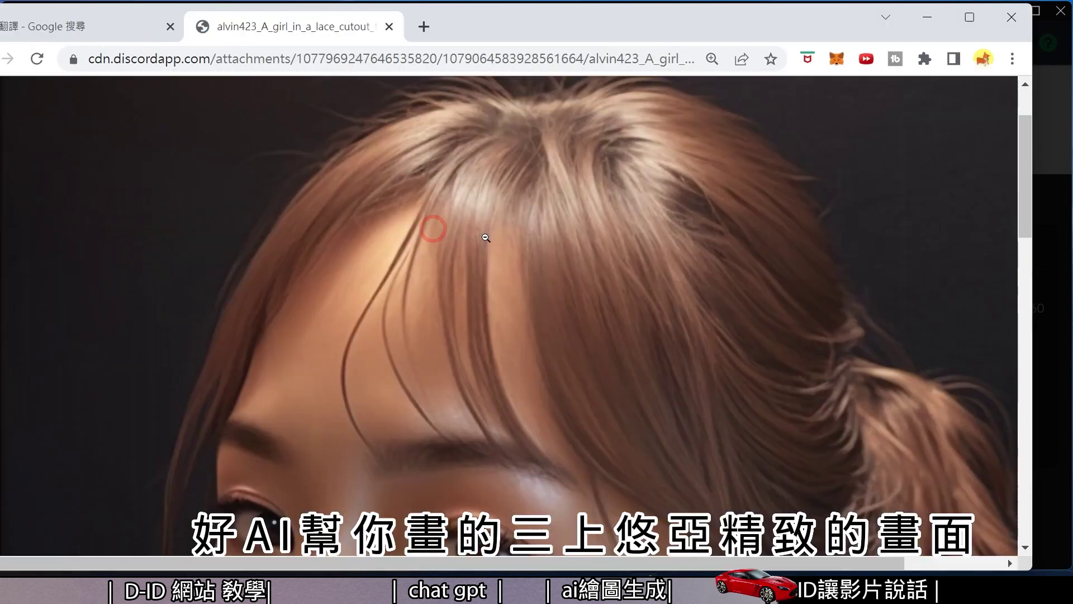
{"action": "scroll", "coordinate": [435, 232], "scroll_direction": "down", "scroll_amount": 5}
{"action": "scroll", "coordinate": [497, 267], "scroll_direction": "down", "scroll_amount": 10}
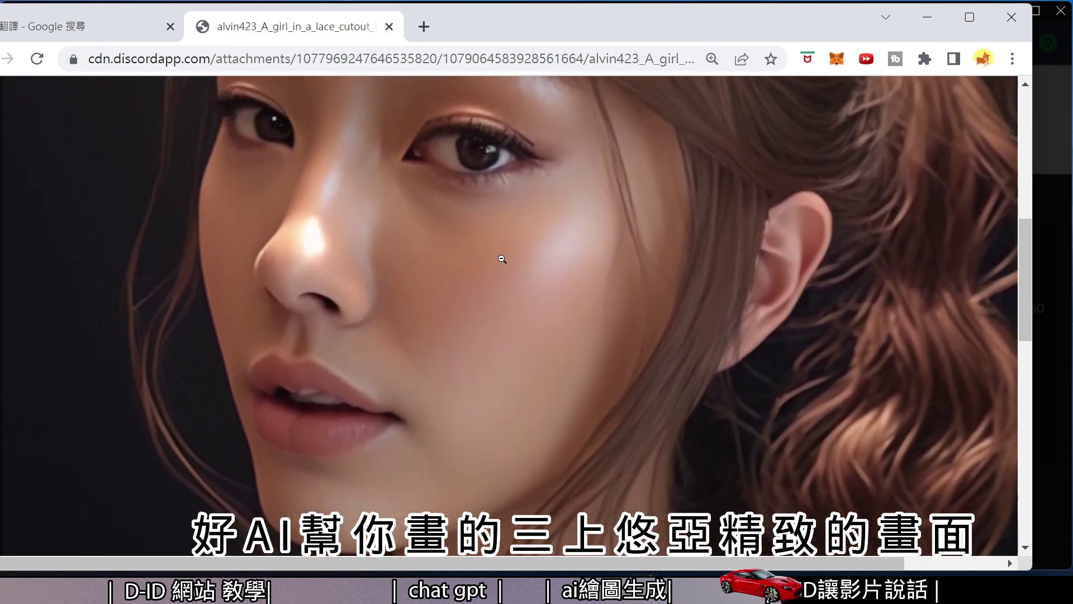
{"action": "scroll", "coordinate": [500, 273], "scroll_direction": "up", "scroll_amount": 12}
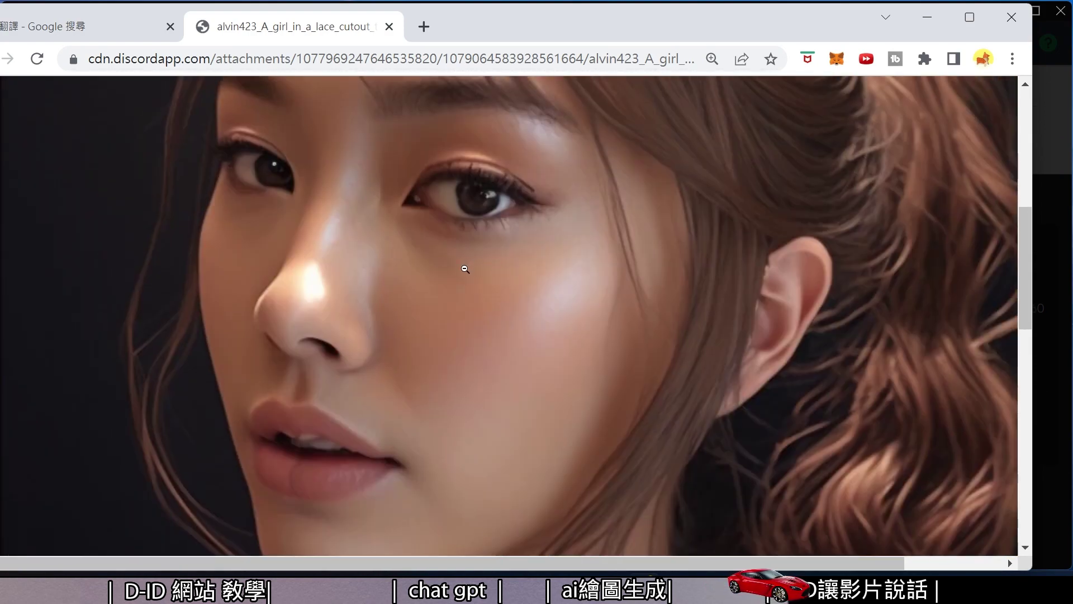
{"action": "left_click", "coordinate": [437, 273]}
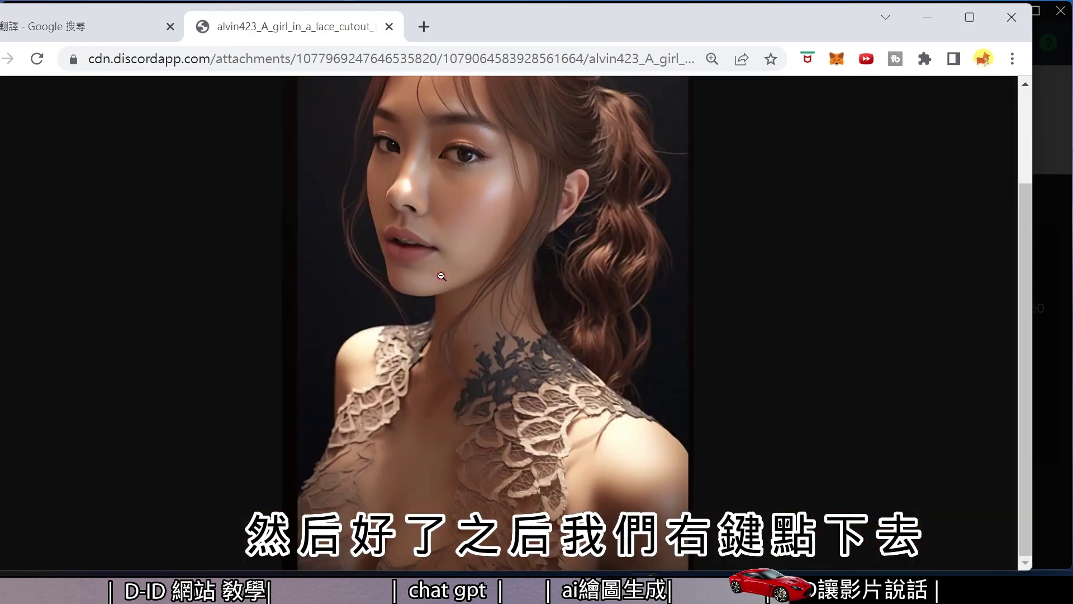
- Save the upscaled lace-top portrait as a PNG on the Desktop (桌面)
{"action": "right_click", "coordinate": [490, 273]}
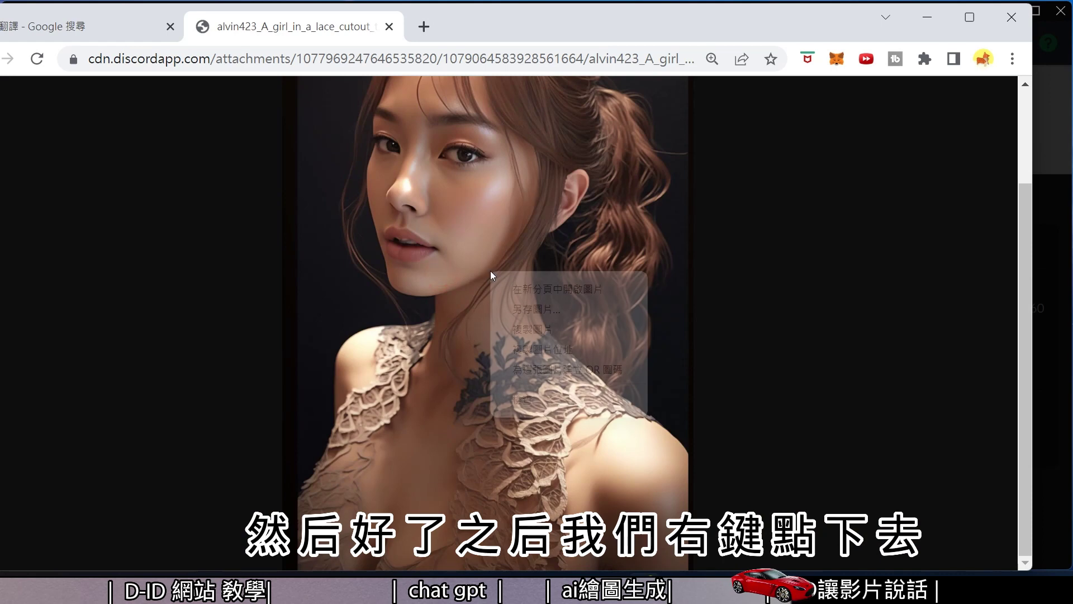
{"action": "left_click", "coordinate": [538, 309]}
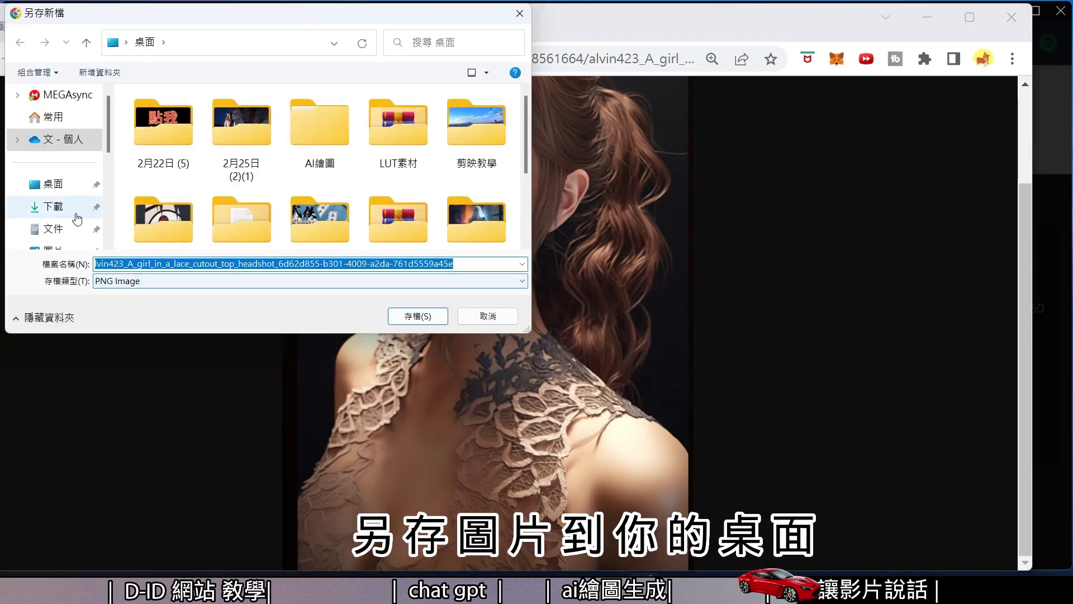
{"action": "left_click", "coordinate": [62, 185]}
{"action": "left_click", "coordinate": [428, 323]}
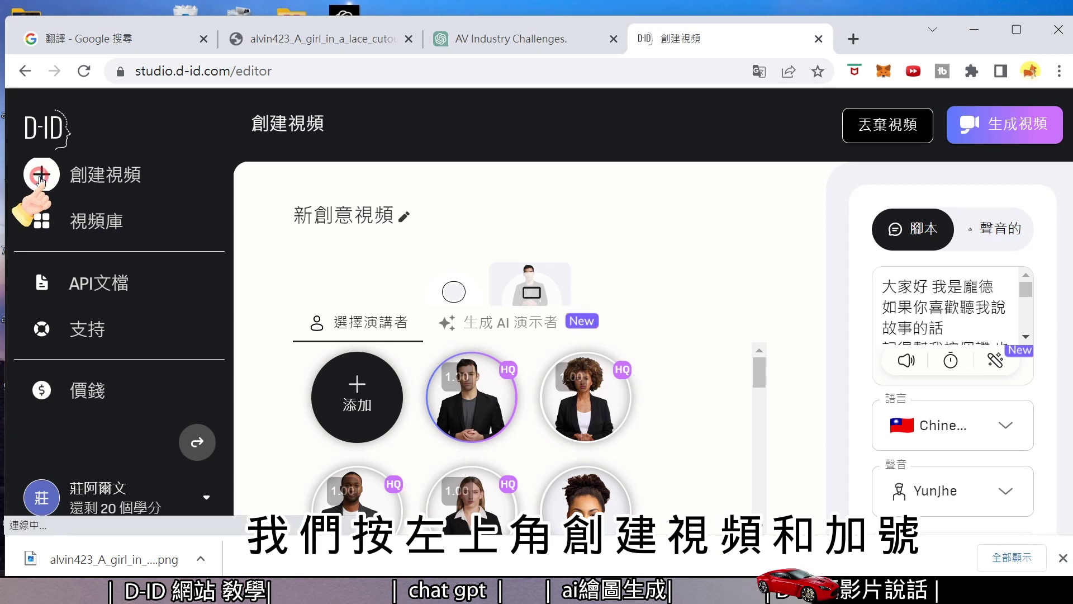
- Upload the saved lace-top portrait PNG as a custom presenter in D-ID
{"action": "left_click", "coordinate": [363, 397]}
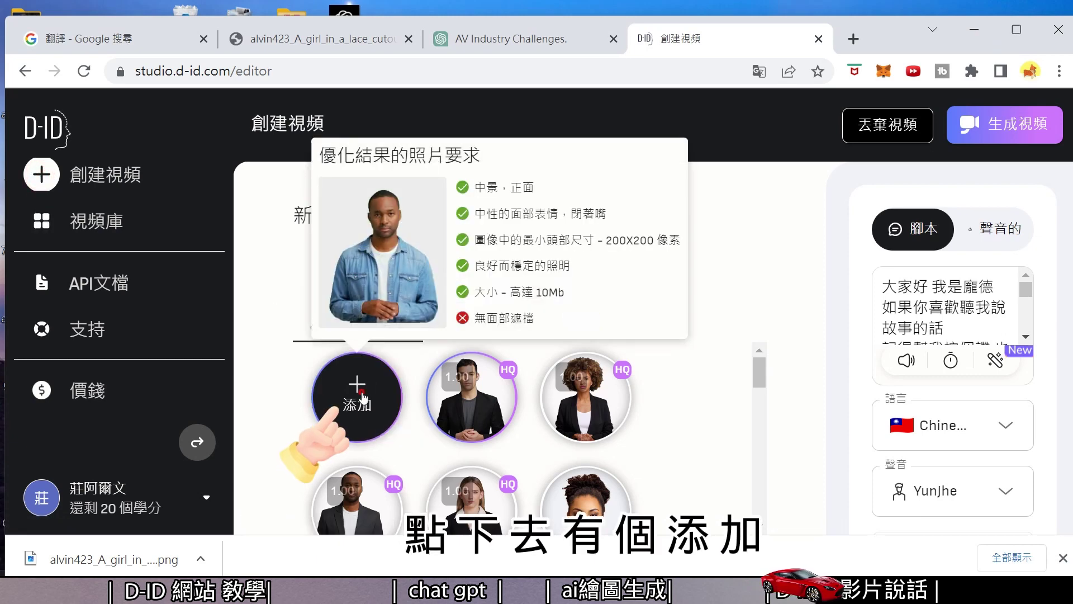
{"action": "scroll", "coordinate": [534, 141], "scroll_direction": "down", "scroll_amount": 5}
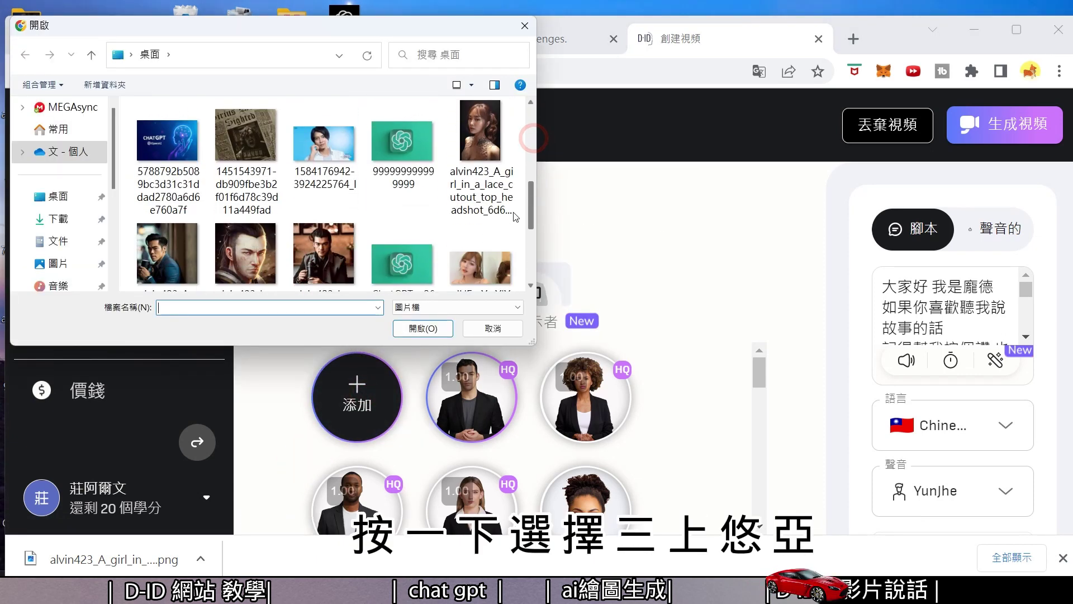
{"action": "double_click", "coordinate": [476, 202]}
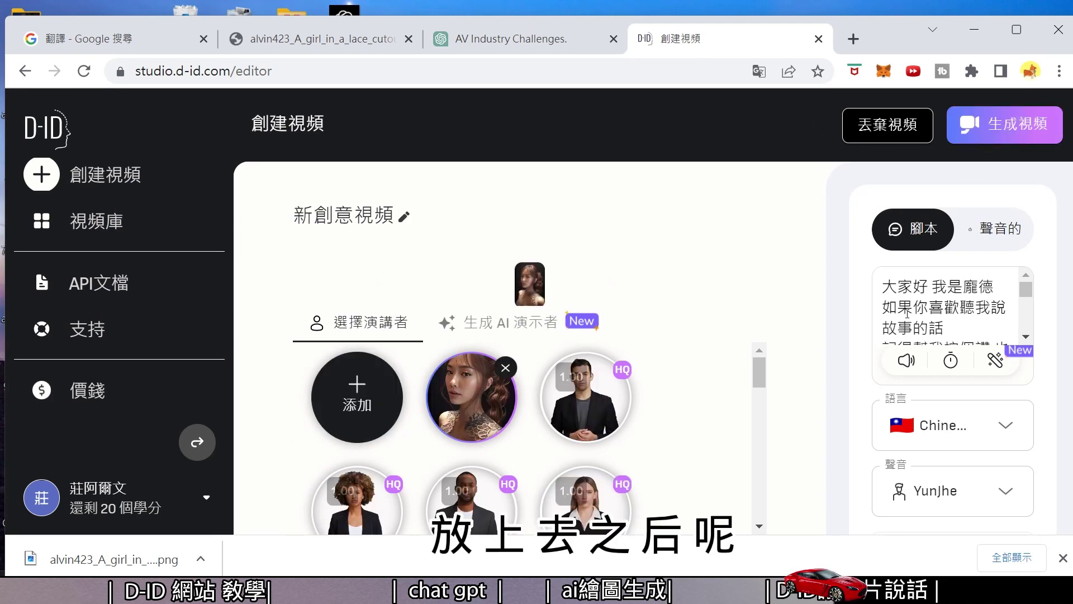
- Copy the entire English response from the AV Industry Challenges chat
{"action": "left_click", "coordinate": [490, 40]}
{"action": "scroll", "coordinate": [476, 339], "scroll_direction": "up", "scroll_amount": 6}
{"action": "left_click_drag", "start_coordinate": [400, 200], "coordinate": [896, 386]}
{"action": "right_click", "coordinate": [120, 188]}
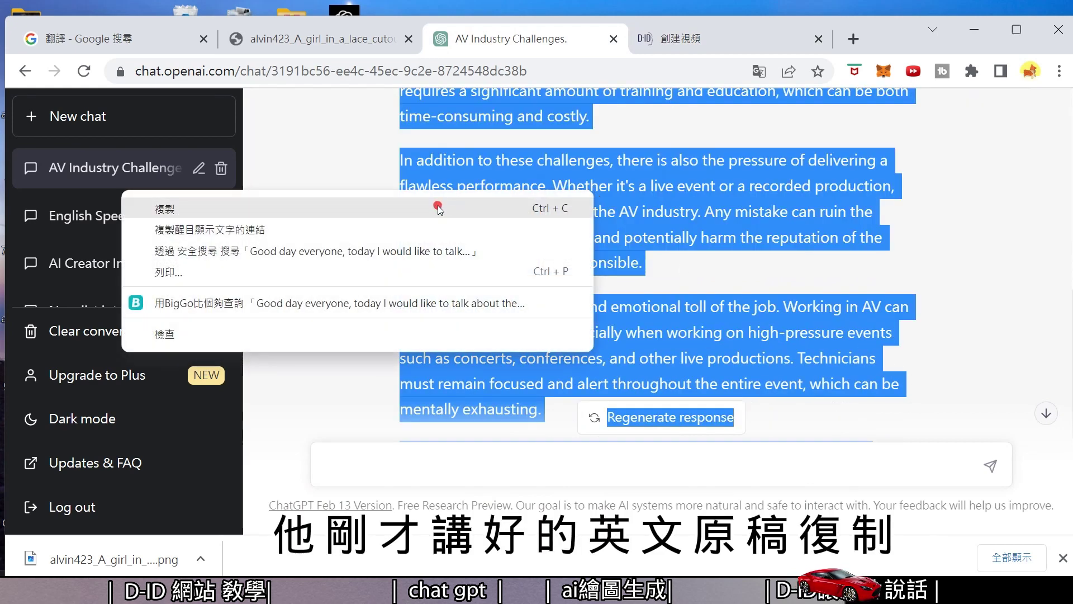
{"action": "left_click", "coordinate": [438, 198]}
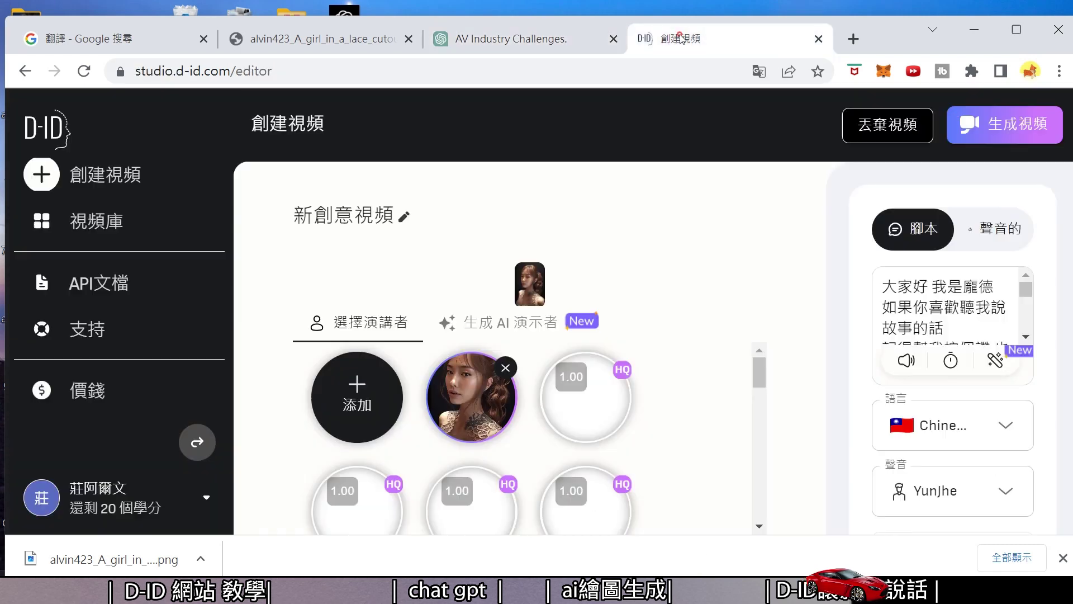
- Replace the existing Chinese script with the pasted English ChatGPT text
{"action": "left_click", "coordinate": [679, 38]}
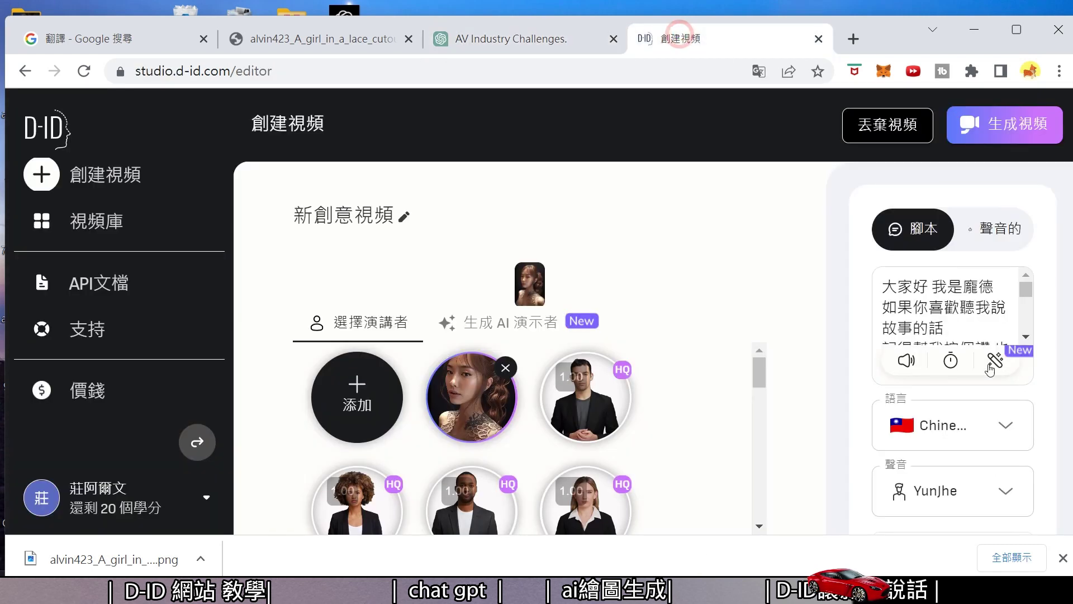
{"action": "left_click_drag", "start_coordinate": [882, 287], "coordinate": [996, 403]}
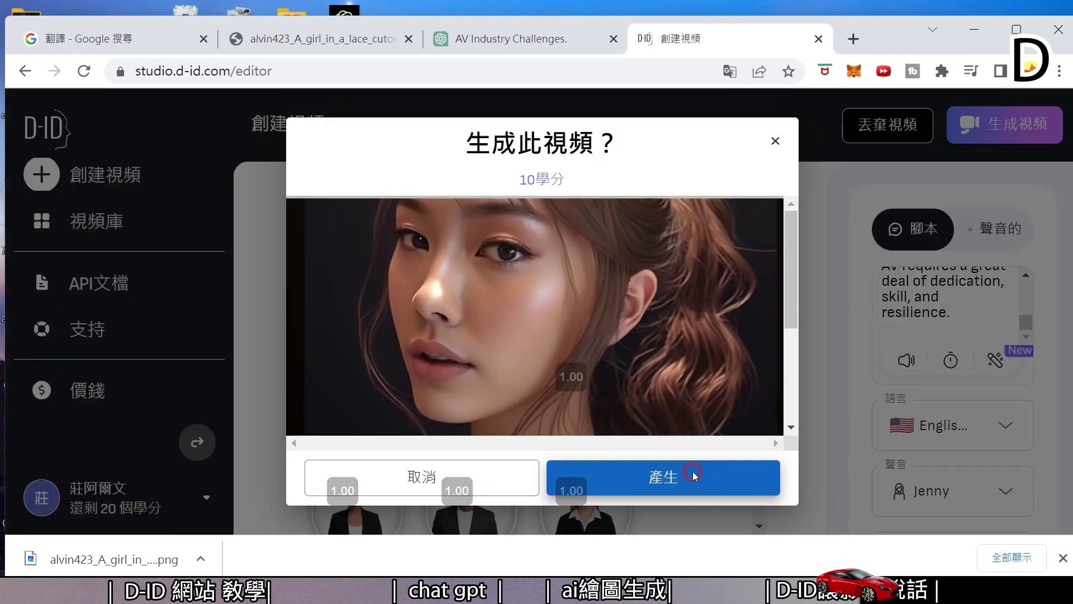
{"action": "left_click", "coordinate": [695, 466]}
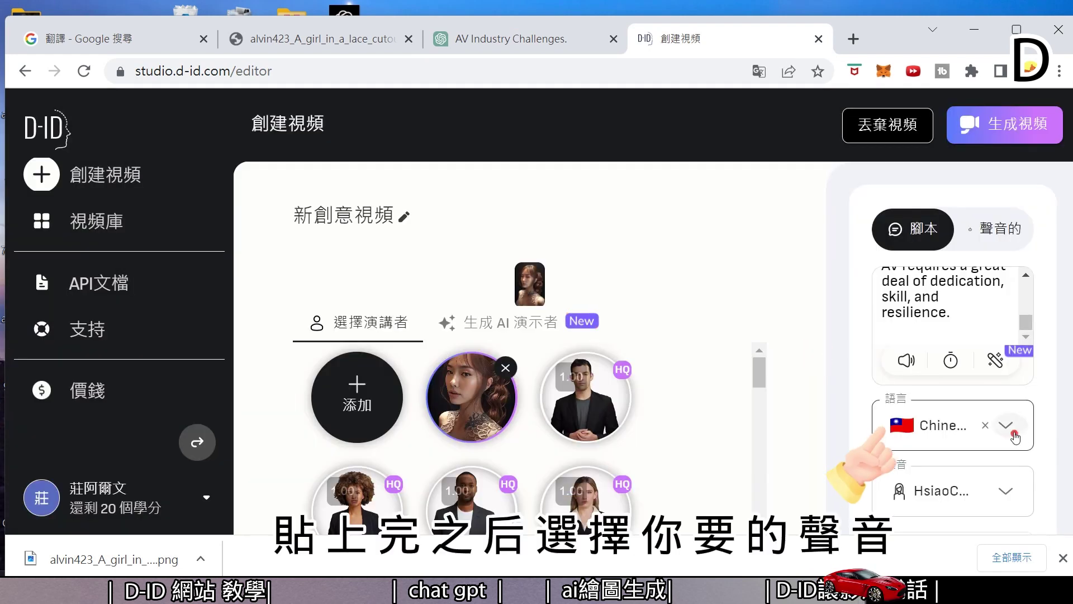
- Set the language to 英語(美國) and the voice to Jenny, then start generating the video
{"action": "left_click", "coordinate": [1013, 428]}
{"action": "scroll", "coordinate": [988, 326], "scroll_direction": "down", "scroll_amount": 6}
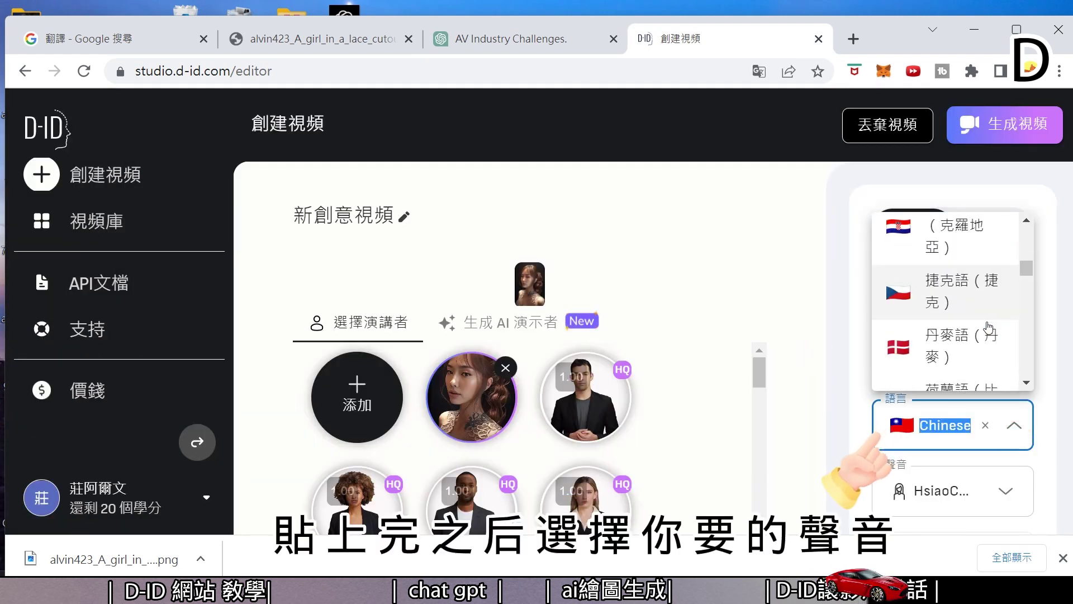
{"action": "scroll", "coordinate": [988, 327], "scroll_direction": "up", "scroll_amount": 2}
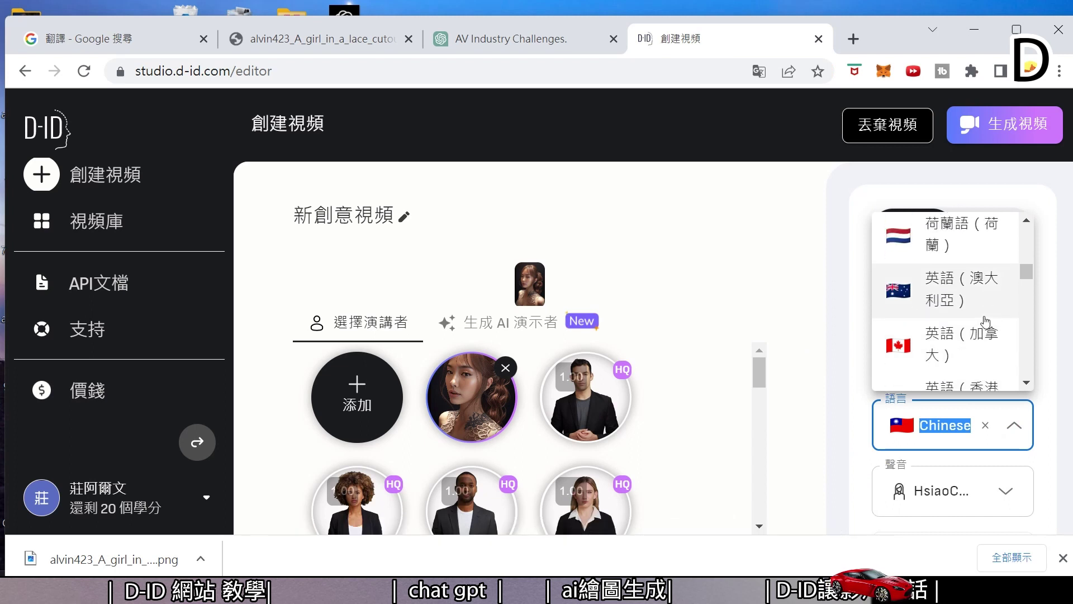
{"action": "scroll", "coordinate": [986, 323], "scroll_direction": "down", "scroll_amount": 8}
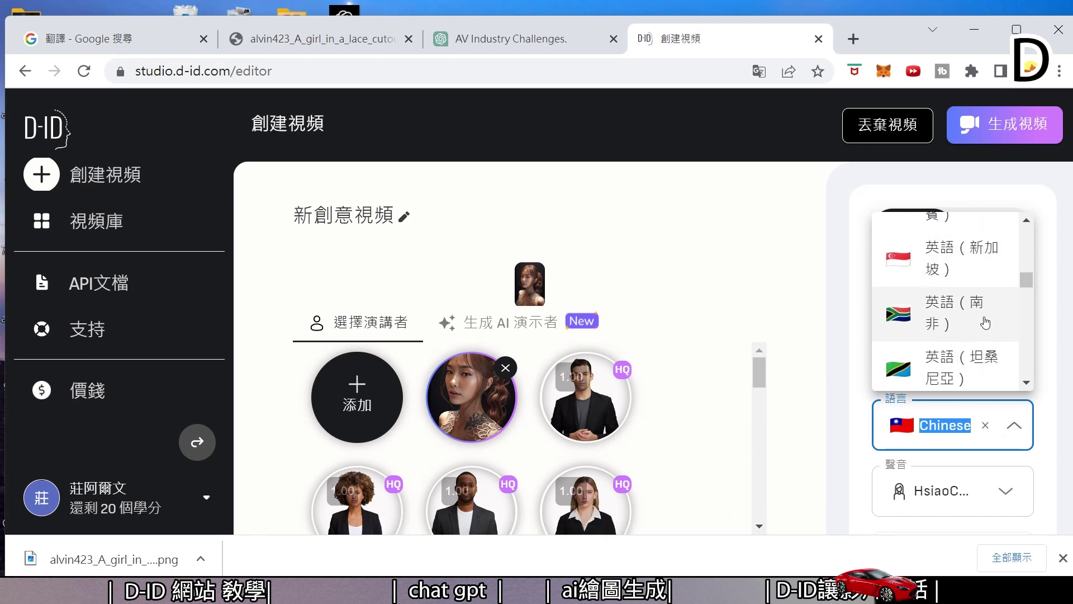
{"action": "scroll", "coordinate": [987, 323], "scroll_direction": "down", "scroll_amount": 2}
{"action": "left_click", "coordinate": [950, 283]}
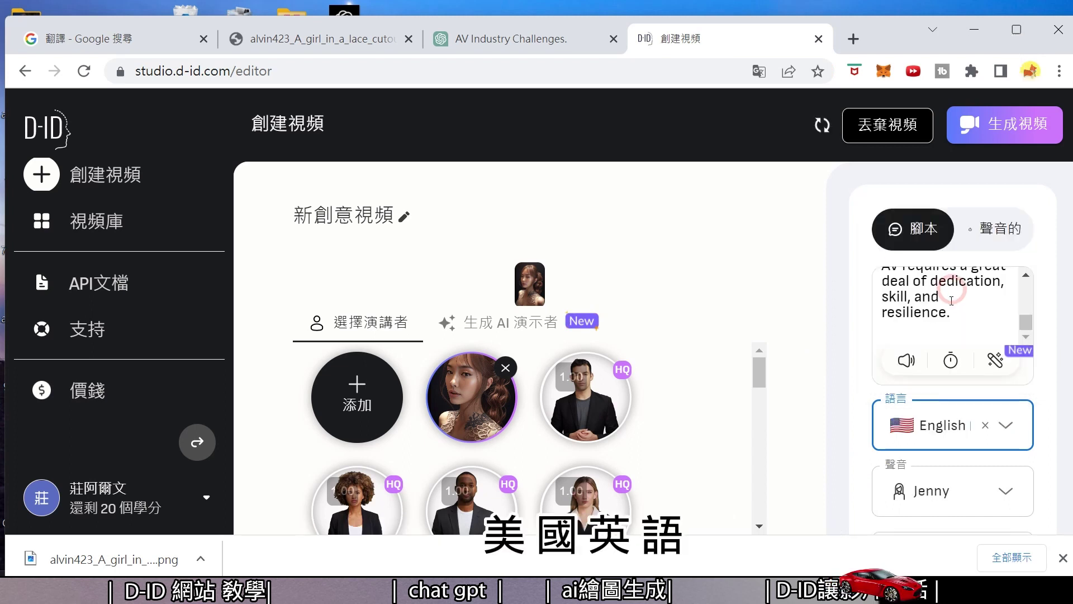
{"action": "left_click", "coordinate": [1006, 490]}
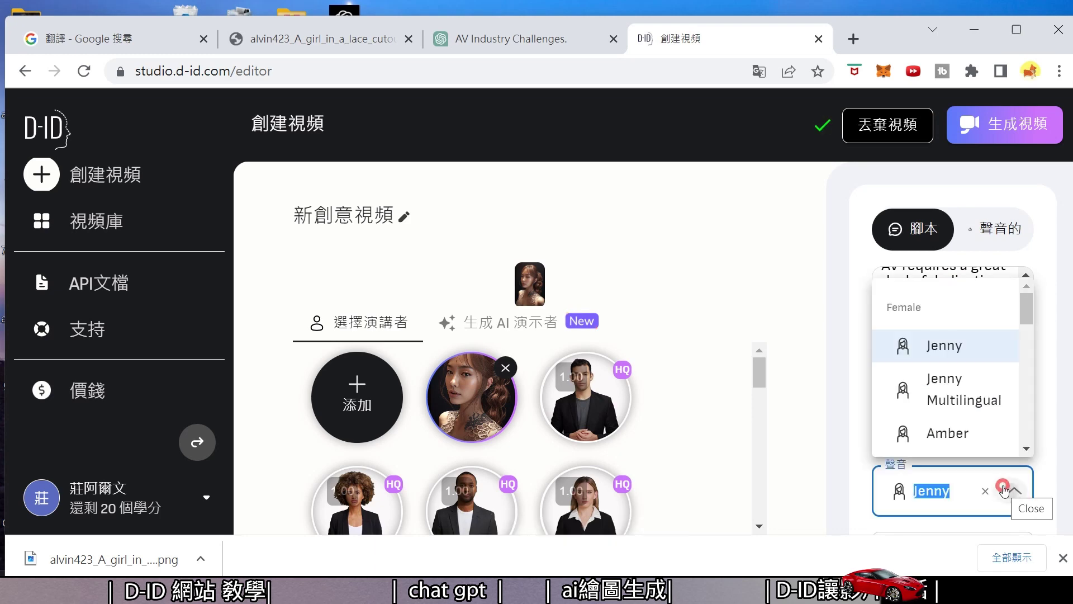
{"action": "left_click", "coordinate": [940, 345]}
{"action": "left_click", "coordinate": [1022, 124]}
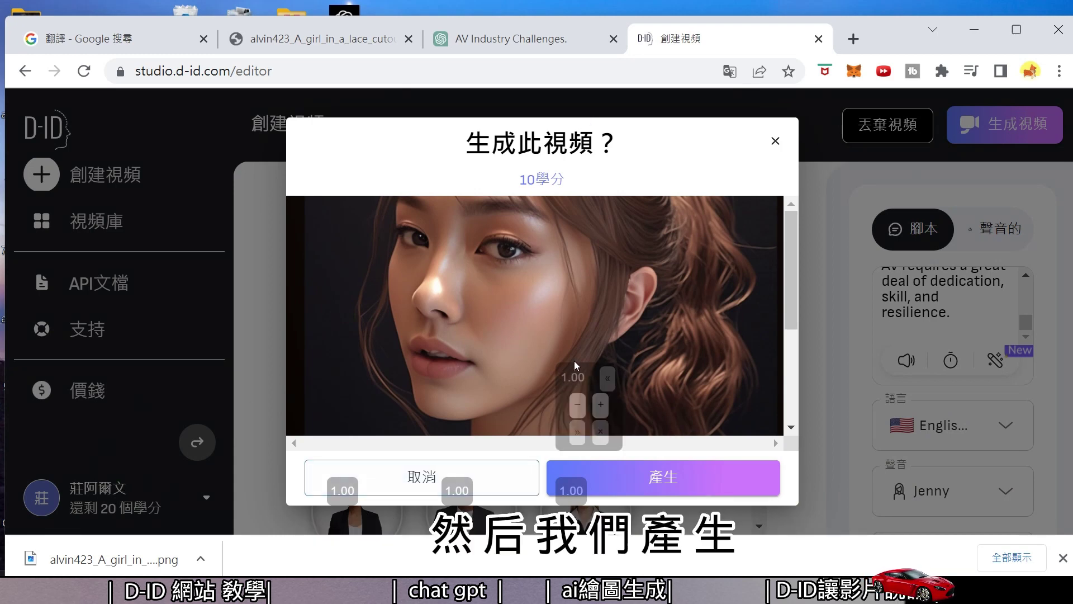
- Confirm the 10-credit generation, then play and pause the new 2:16 video
{"action": "left_click", "coordinate": [708, 470]}
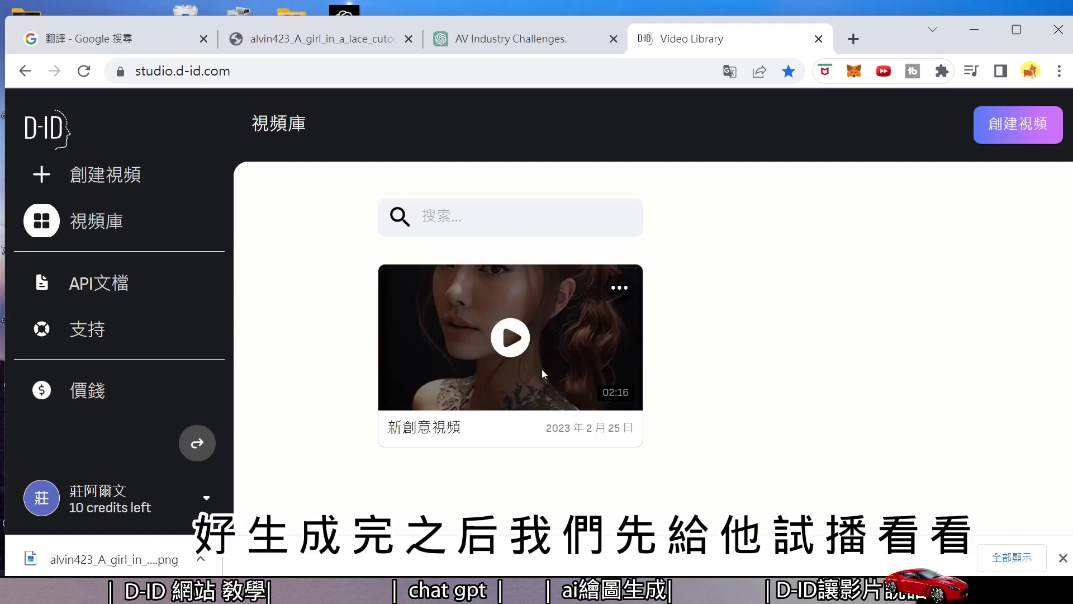
{"action": "left_click", "coordinate": [510, 338]}
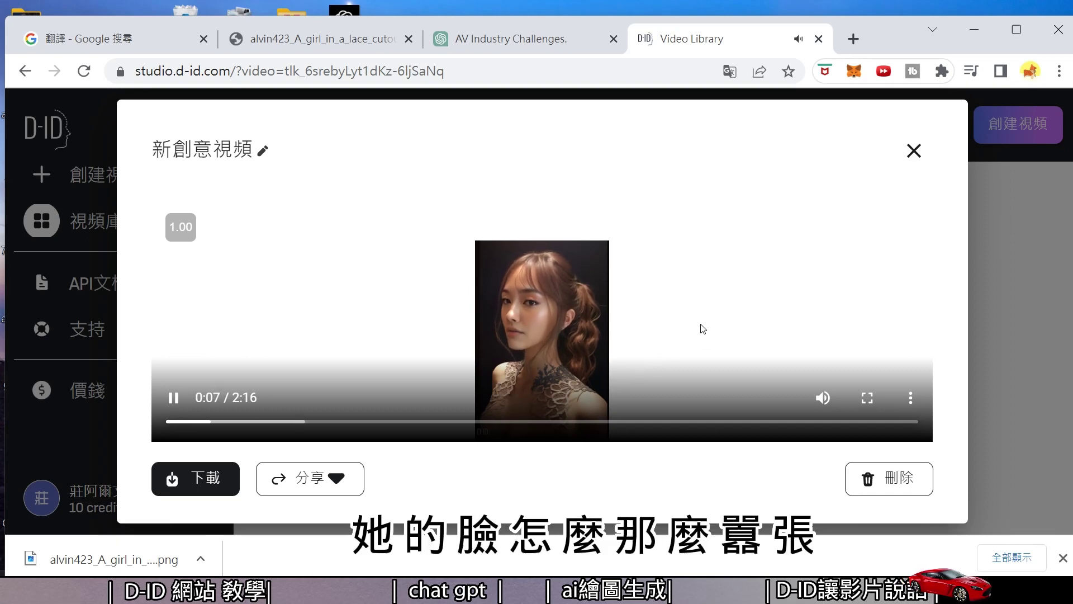
{"action": "left_click", "coordinate": [328, 371]}
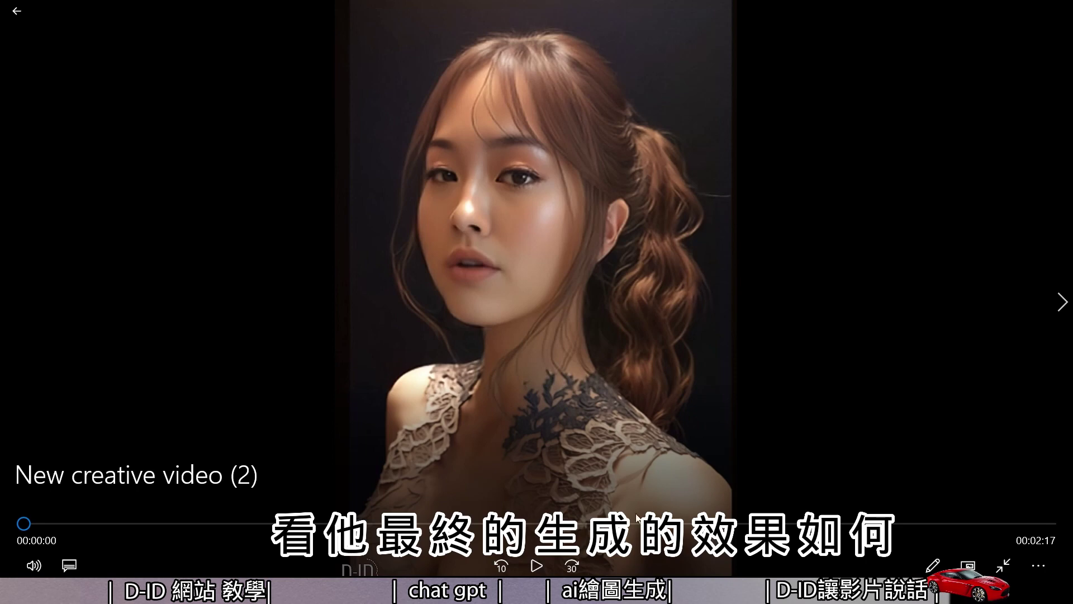
- Play 'New creative video (2)' in Windows Media Player and pause it at 00:00:11
{"action": "left_click", "coordinate": [534, 572]}
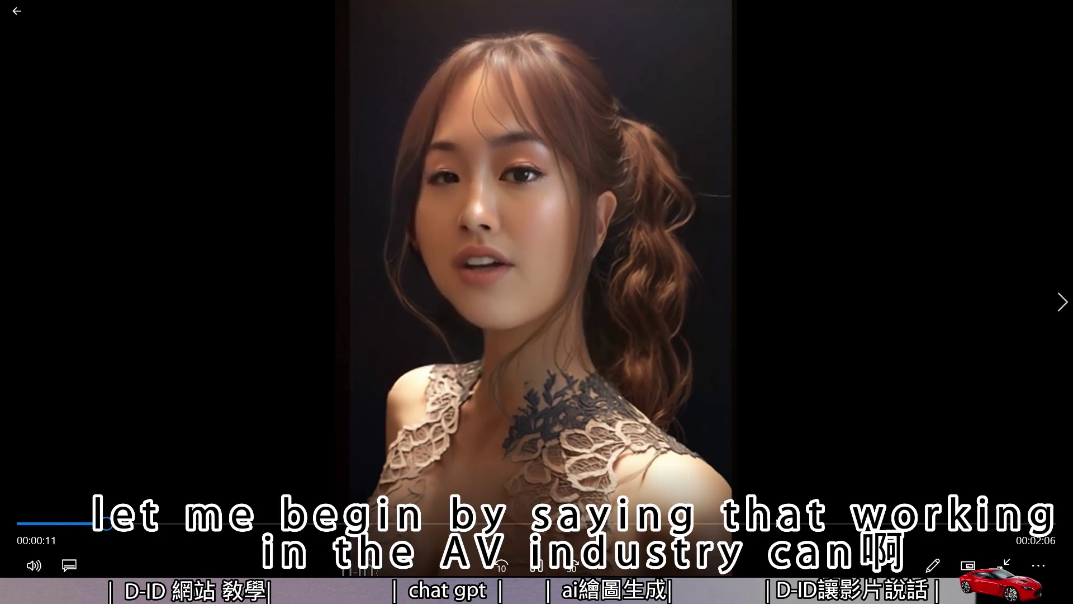
{"action": "left_click", "coordinate": [551, 272]}
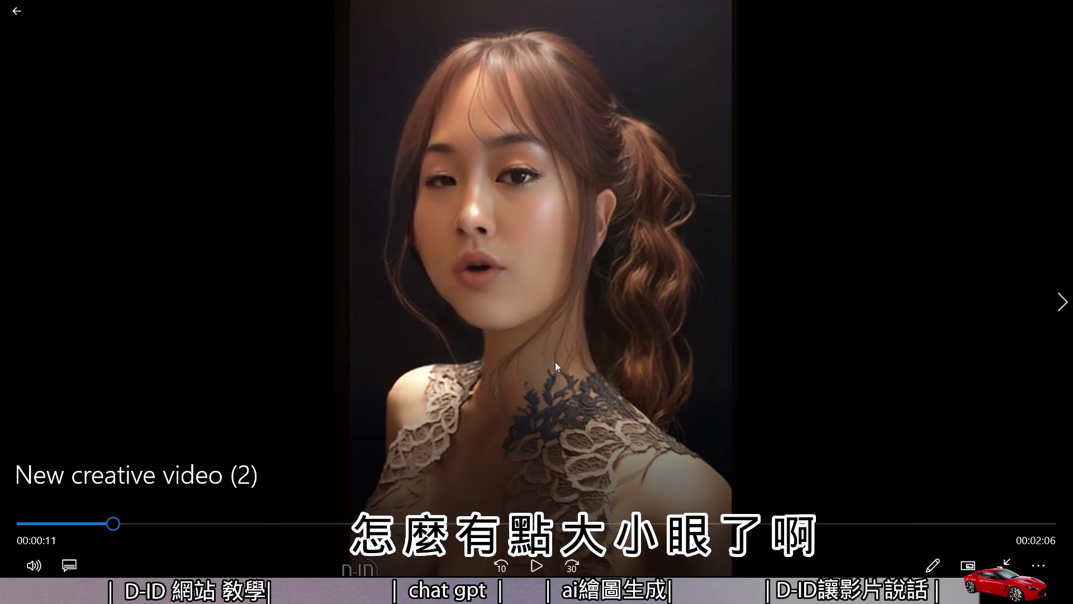